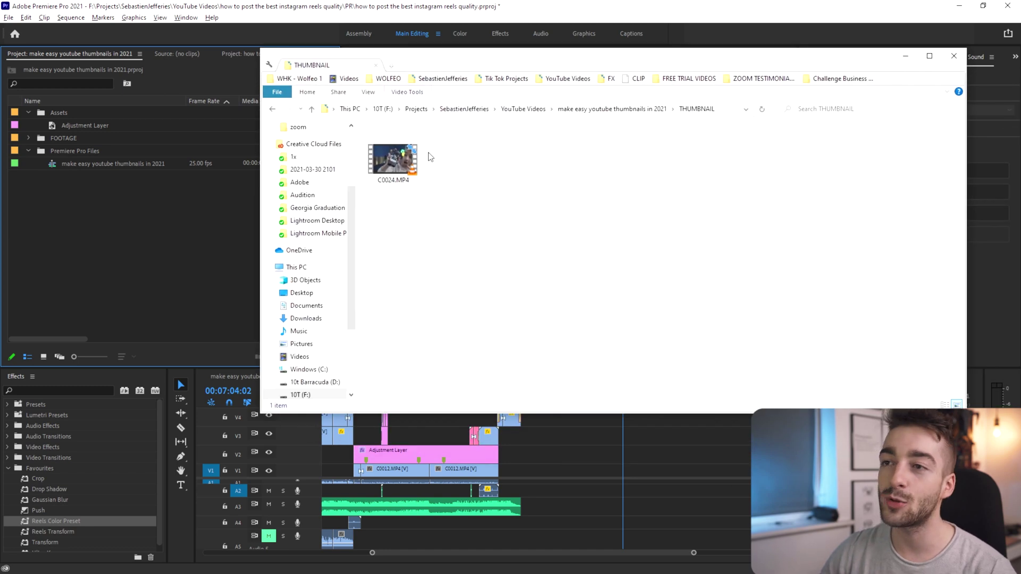
Place C0024.MP4 onto track V1 after the earlier clips and scrub the playhead around it
{"action": "left_click_drag", "start_coordinate": [479, 292], "coordinate": [584, 448]}
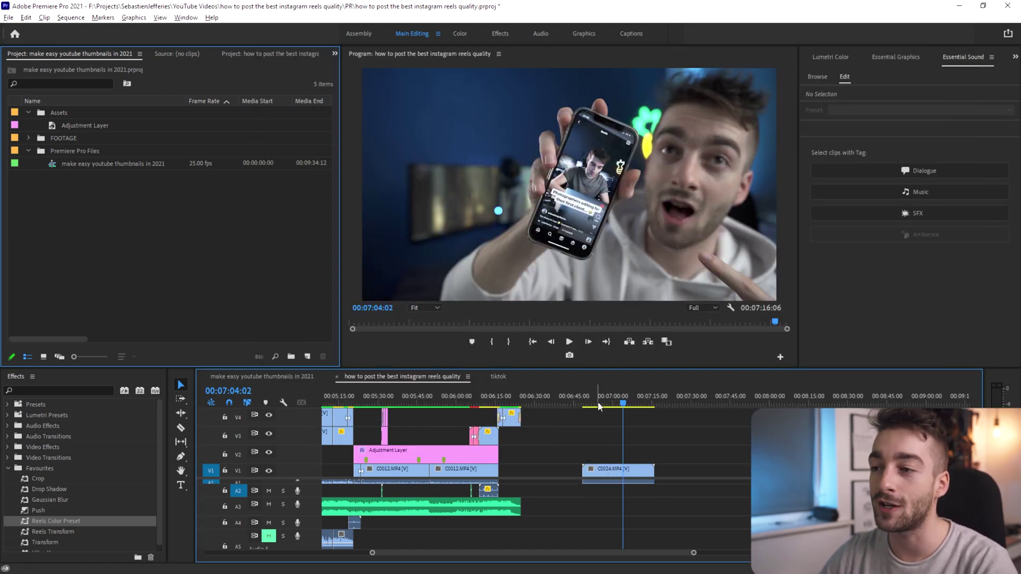
{"action": "left_click", "coordinate": [598, 406]}
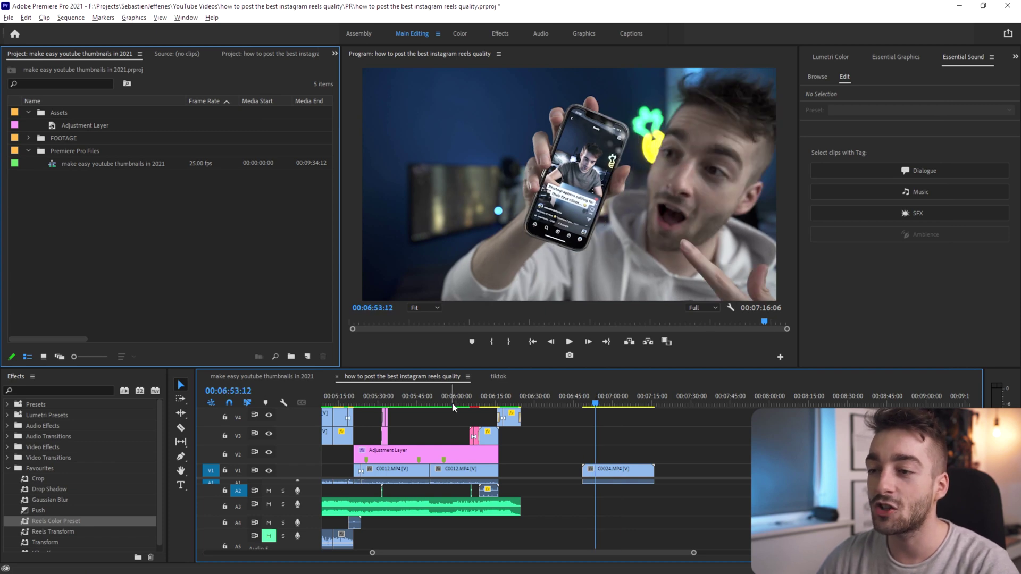
{"action": "left_click", "coordinate": [452, 403]}
{"action": "scroll", "coordinate": [475, 447], "scroll_direction": "up", "scroll_amount": 3}
{"action": "scroll", "coordinate": [475, 446], "scroll_direction": "up", "scroll_amount": 3}
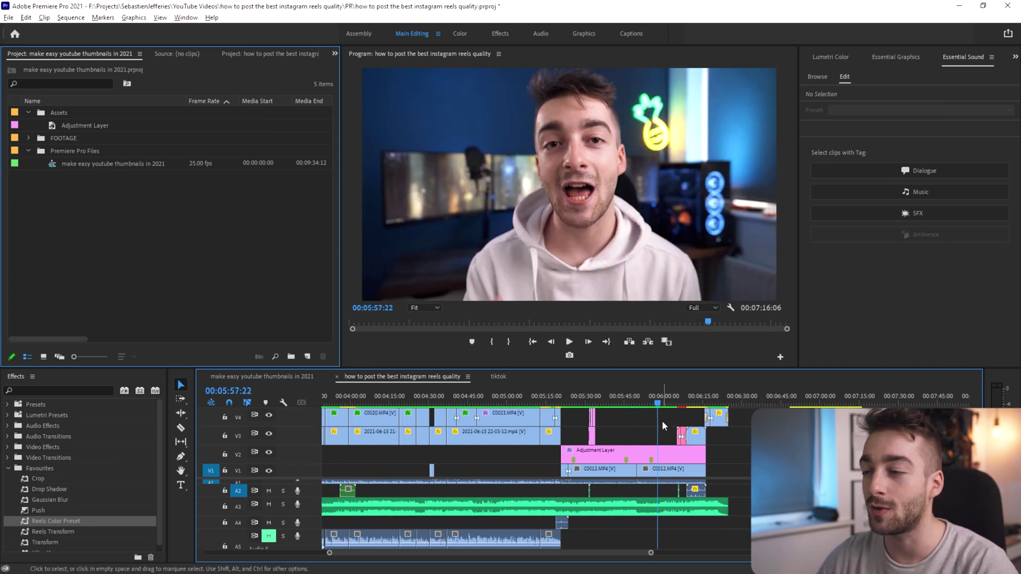
{"action": "scroll", "coordinate": [658, 421], "scroll_direction": "down", "scroll_amount": 2}
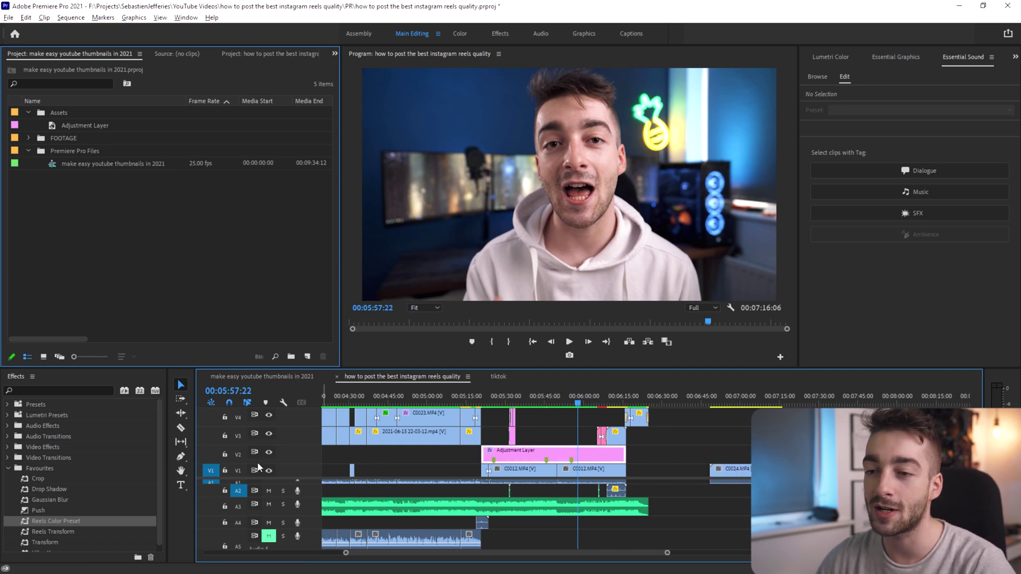
Toggle the adjustment layer track off and on to compare, then select the C0024.MP4 clip
{"action": "left_click", "coordinate": [270, 453]}
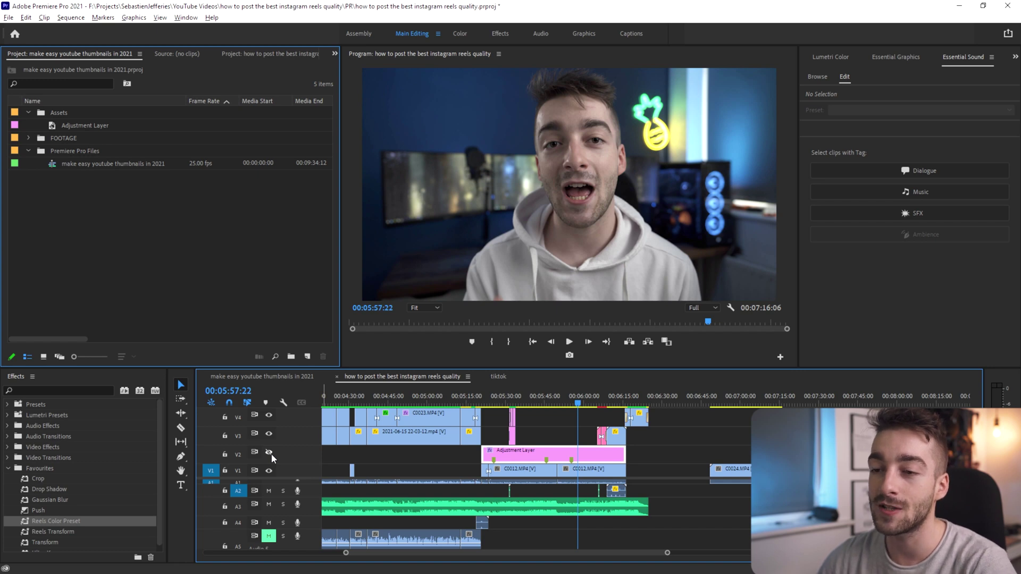
{"action": "left_click", "coordinate": [270, 453]}
{"action": "left_click", "coordinate": [726, 469]}
{"action": "scroll", "coordinate": [671, 474], "scroll_direction": "right", "scroll_amount": 2}
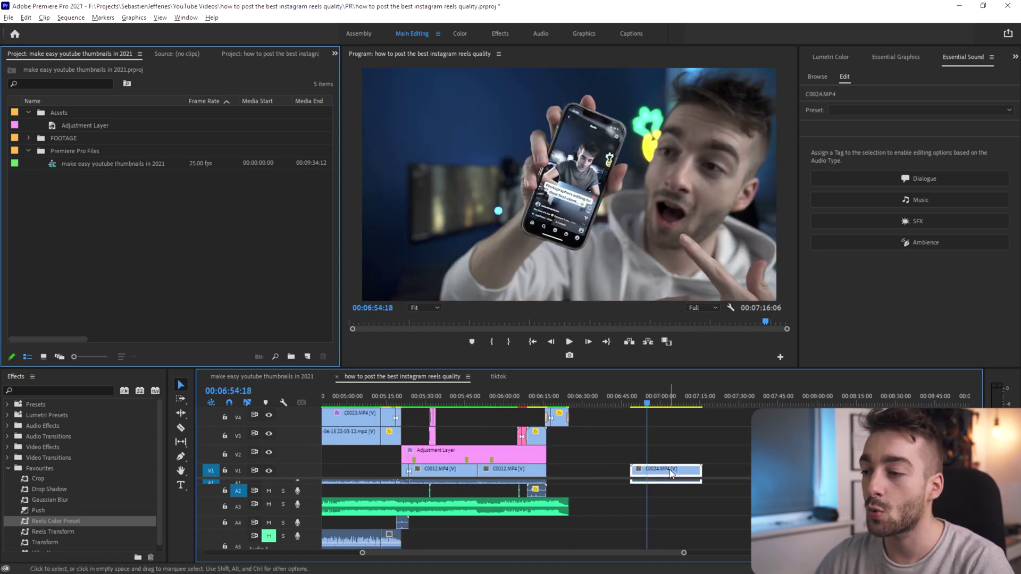
Copy the Adjustment Layer and paste its Motion and Lumetri Color attributes onto C0024.MP4
{"action": "left_click", "coordinate": [489, 450]}
{"action": "right_click", "coordinate": [490, 451]}
{"action": "left_click", "coordinate": [516, 81]}
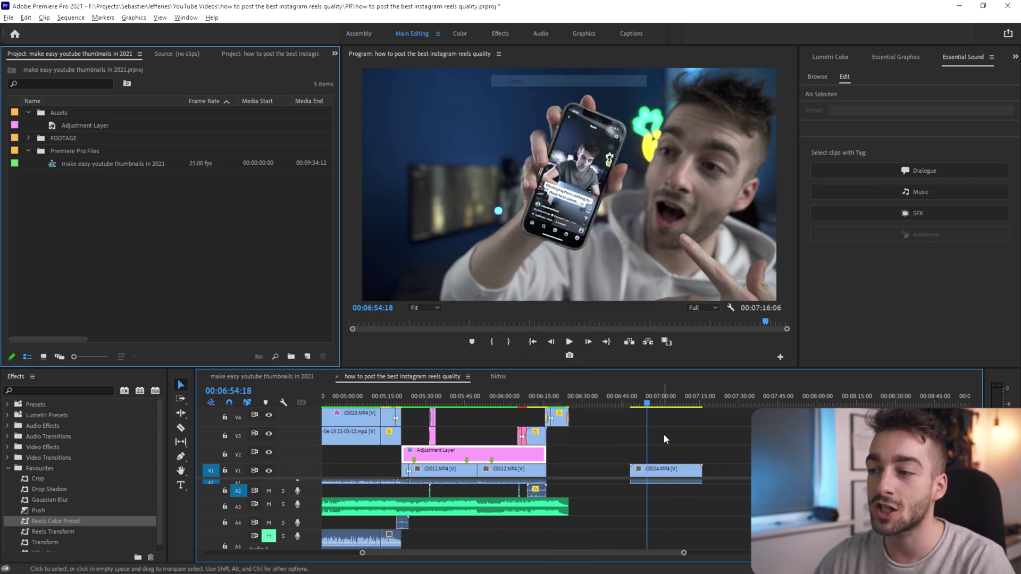
{"action": "left_click", "coordinate": [668, 466]}
{"action": "right_click", "coordinate": [668, 466]}
{"action": "left_click", "coordinate": [691, 53]}
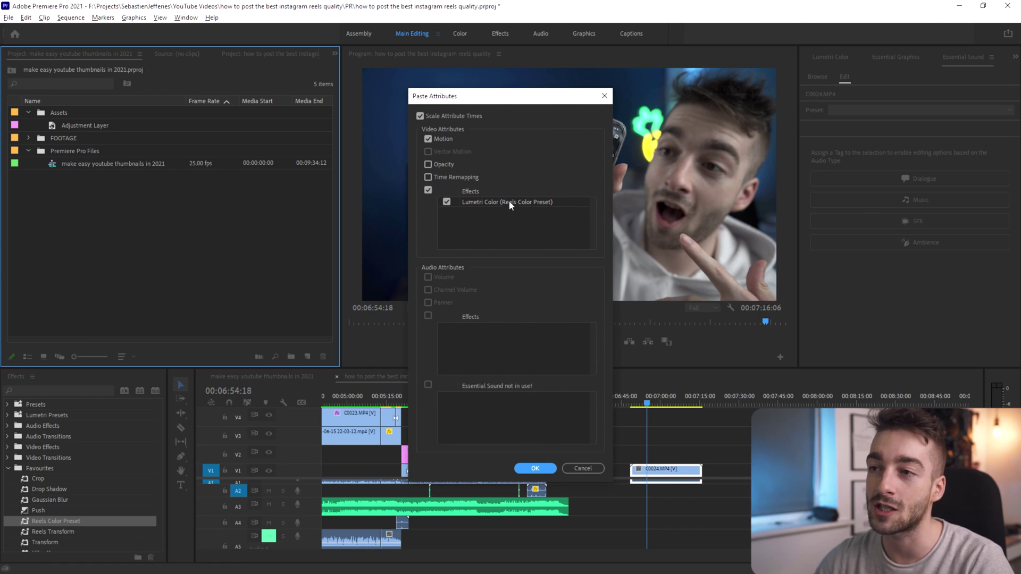
{"action": "left_click", "coordinate": [533, 468]}
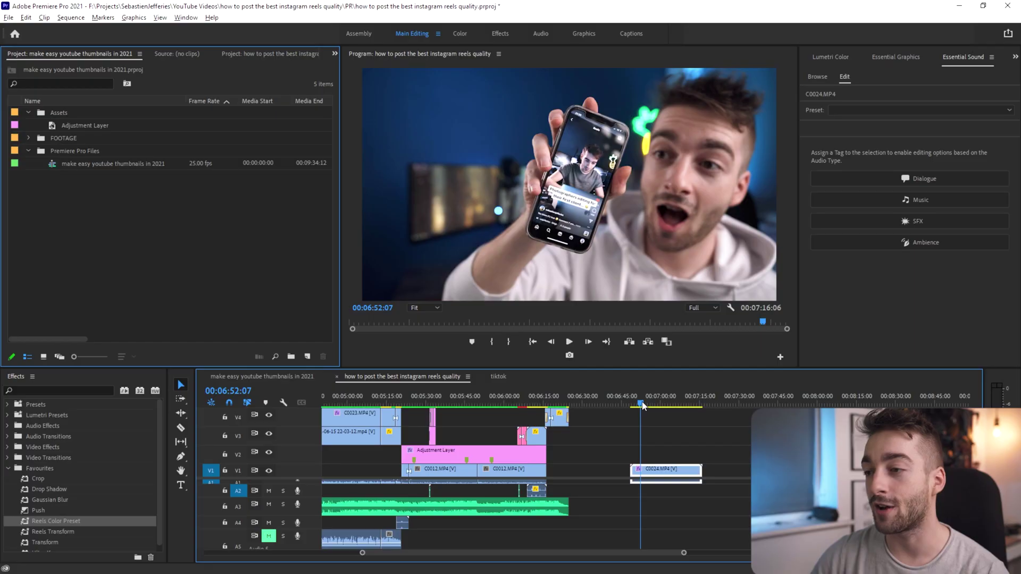
Scrub to 00:06:58:04 and add the Export Frame button to the Program Monitor's button bar
{"action": "left_click_drag", "start_coordinate": [642, 405], "coordinate": [658, 406]}
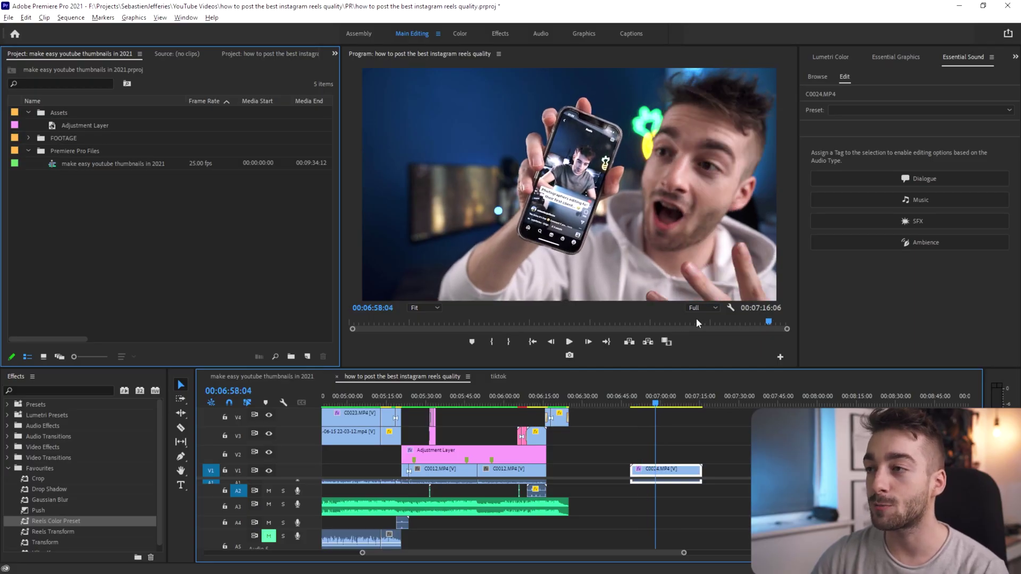
{"action": "left_click", "coordinate": [779, 357]}
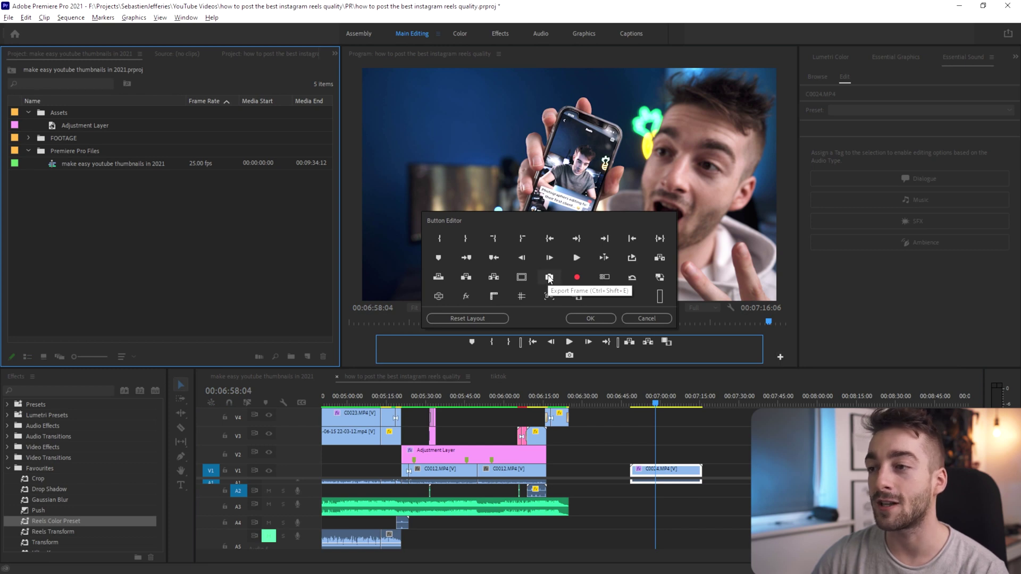
{"action": "left_click_drag", "start_coordinate": [592, 355], "coordinate": [593, 360]}
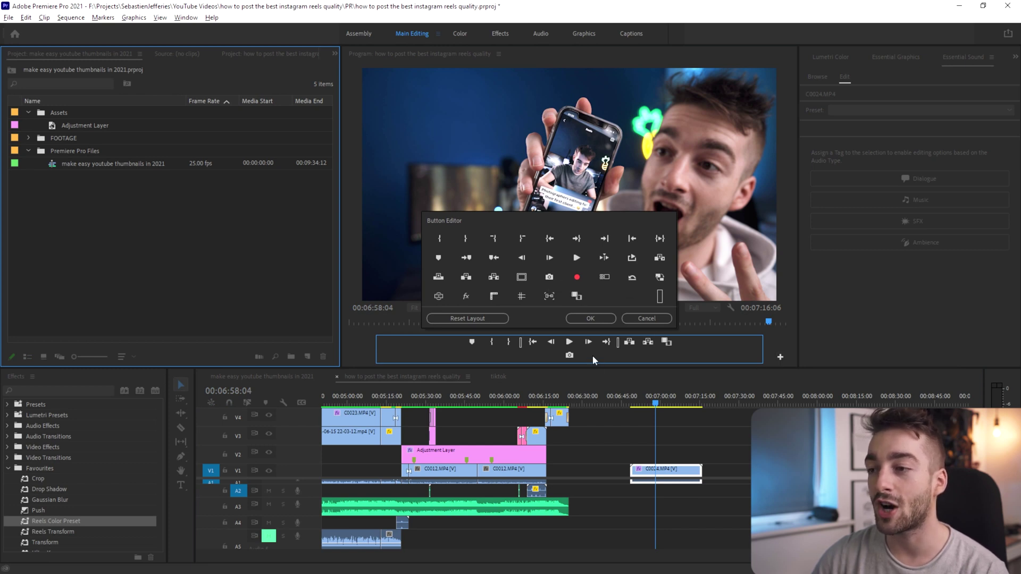
{"action": "left_click", "coordinate": [591, 321]}
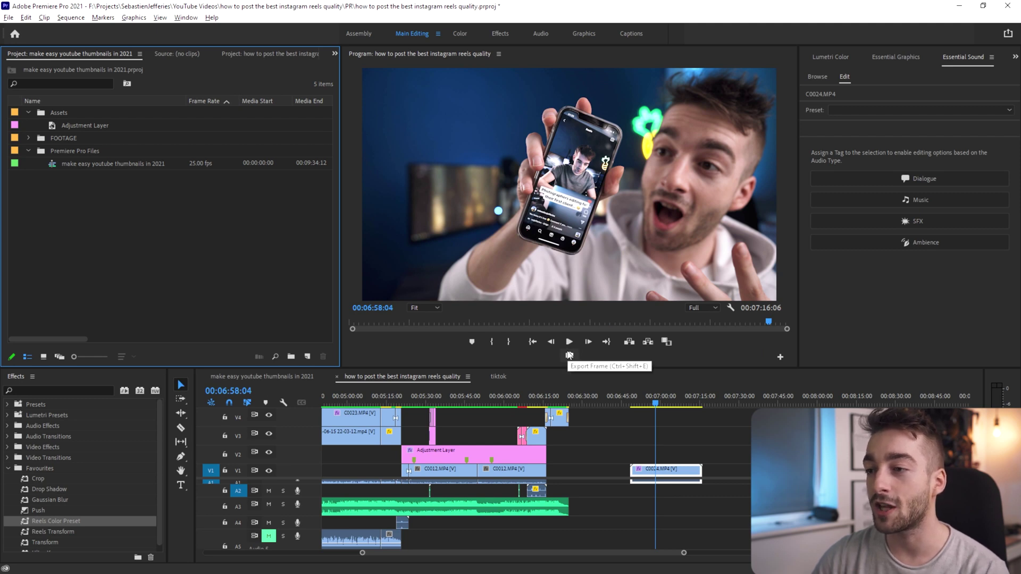
Export the 00:06:58:04 frame as a TIFF still saved to the THUMBNAIL folder
{"action": "left_click", "coordinate": [569, 355]}
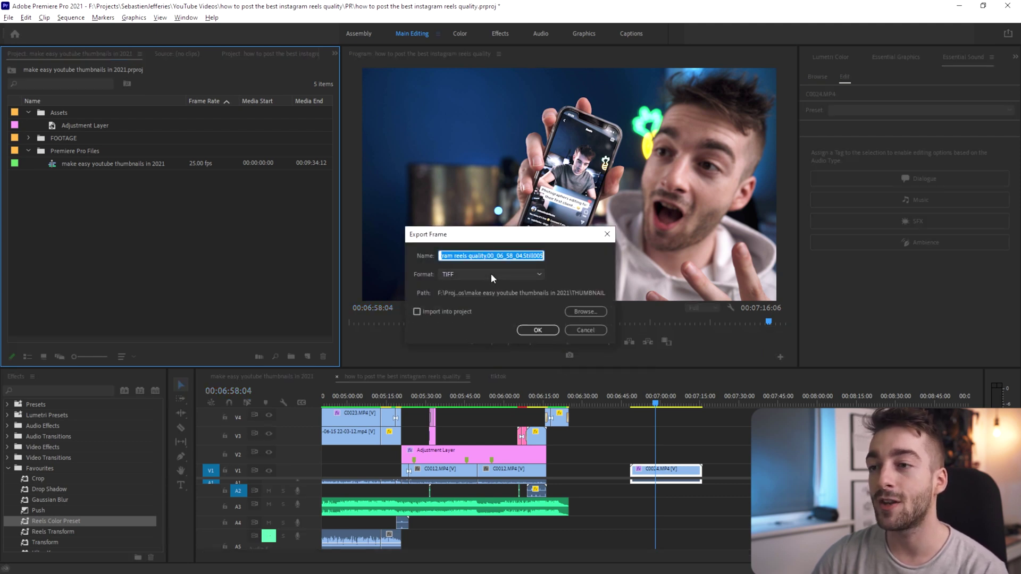
{"action": "left_click", "coordinate": [461, 275]}
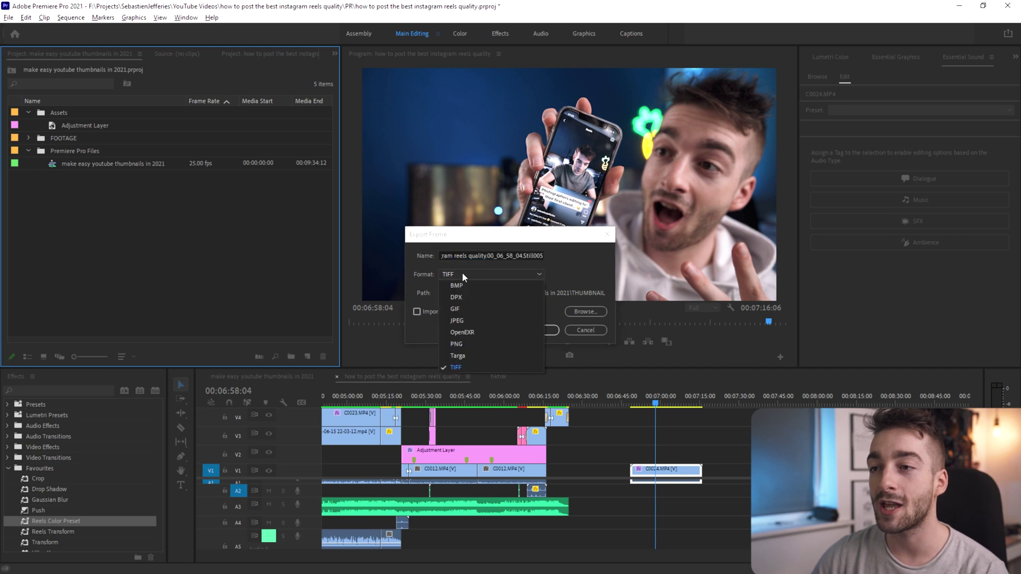
{"action": "left_click", "coordinate": [485, 366]}
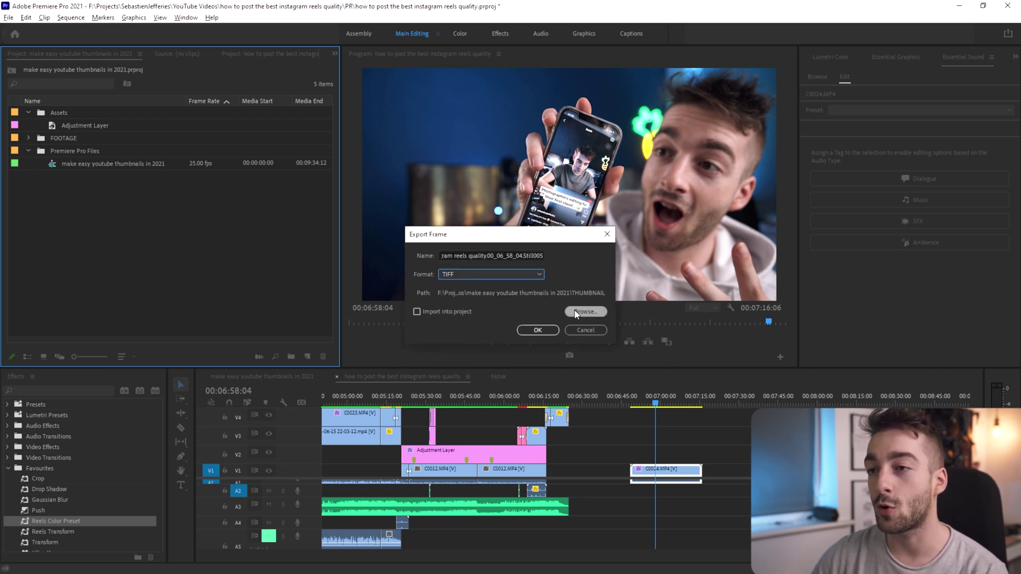
{"action": "left_click", "coordinate": [576, 313]}
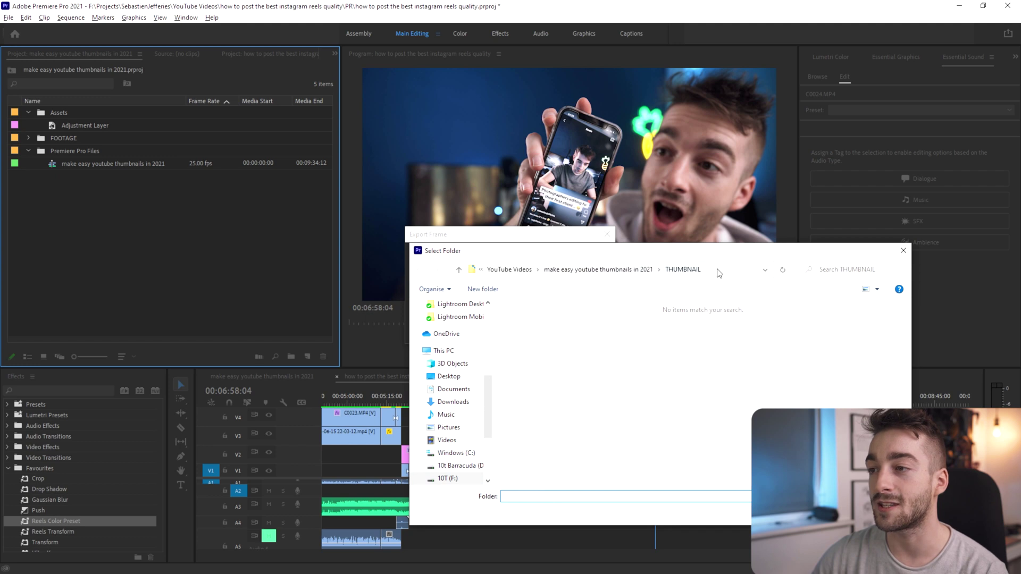
{"action": "key", "text": "Return"}
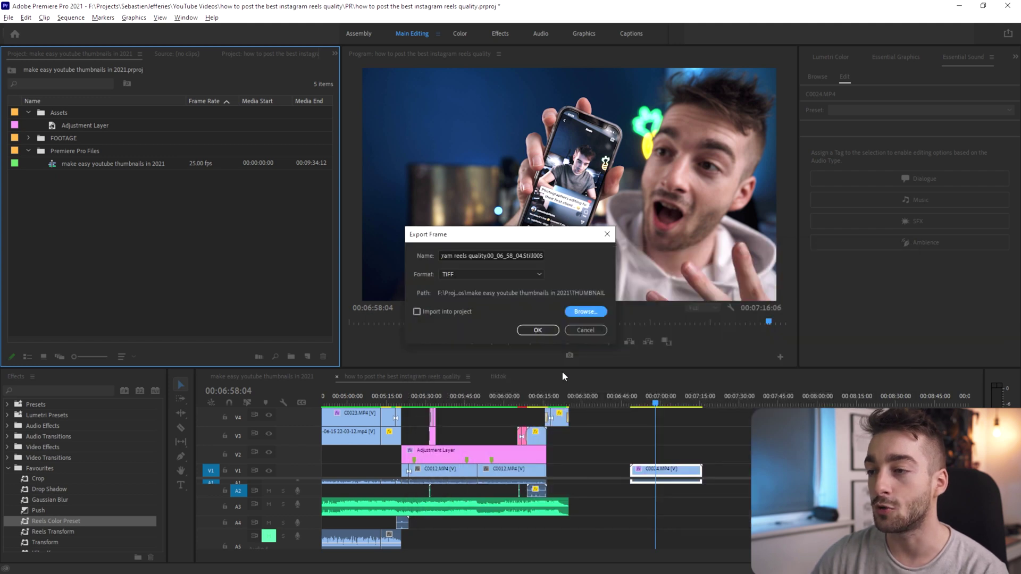
{"action": "left_click", "coordinate": [538, 330]}
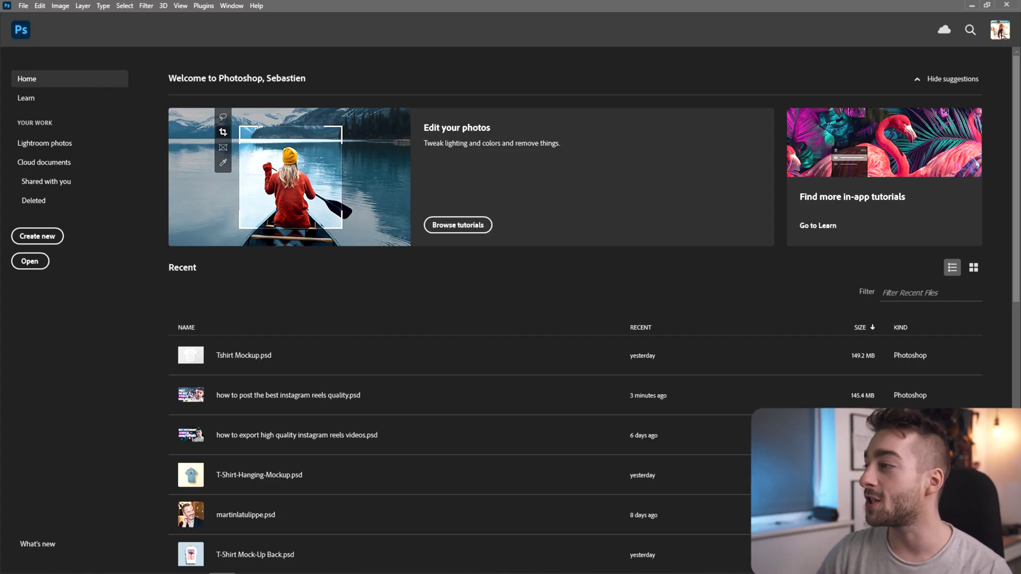
Drag the exported TIFF into Photoshop to open 'make easy youtube thumbnails in 2021.tif'
{"action": "left_click_drag", "start_coordinate": [269, 254], "coordinate": [404, 290]}
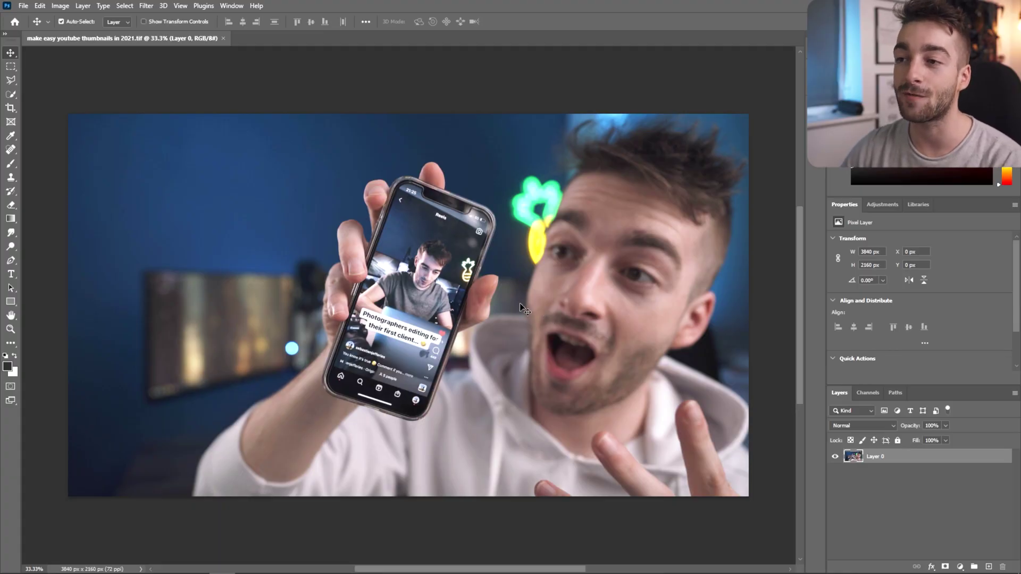
Make two copies of the photo layer and select the upper Layer 0 copy
{"action": "key", "text": "ctrl+j"}
{"action": "key", "text": "w"}
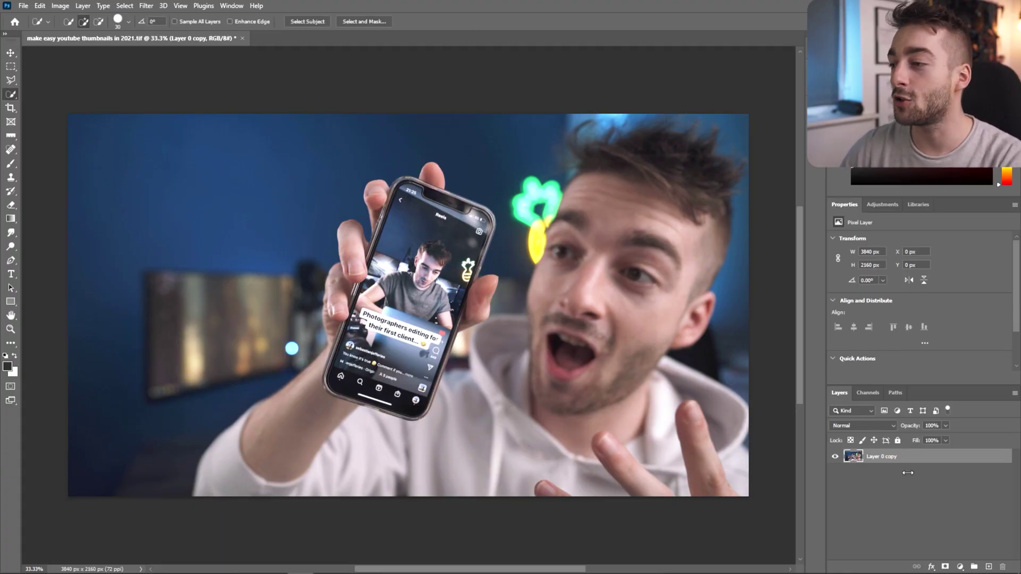
{"action": "left_click_drag", "start_coordinate": [891, 462], "coordinate": [897, 485]}
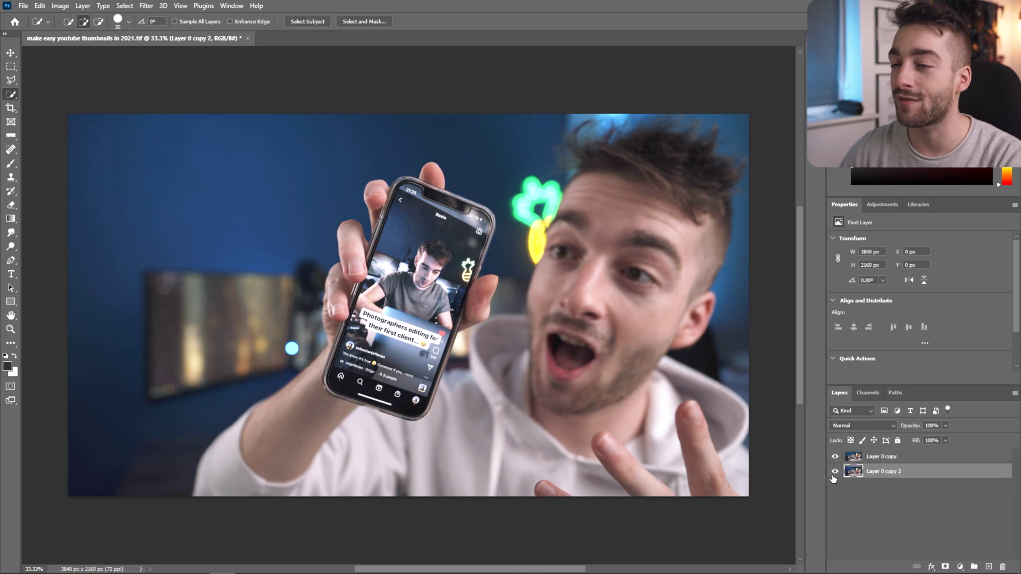
{"action": "left_click", "coordinate": [881, 460]}
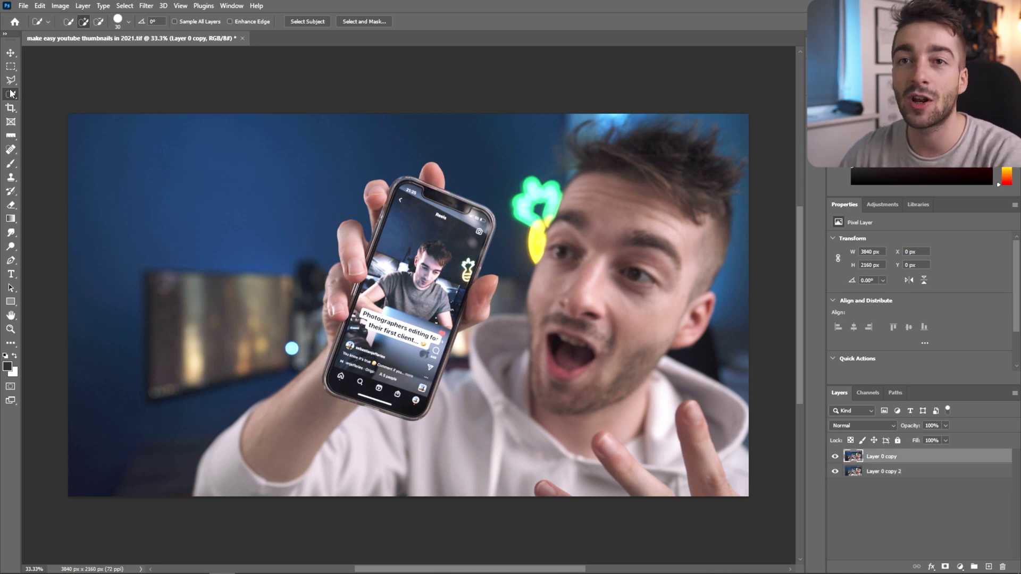
Run Select Subject on the man and phone, with Quick Selection set to Add mode
{"action": "left_click", "coordinate": [308, 23]}
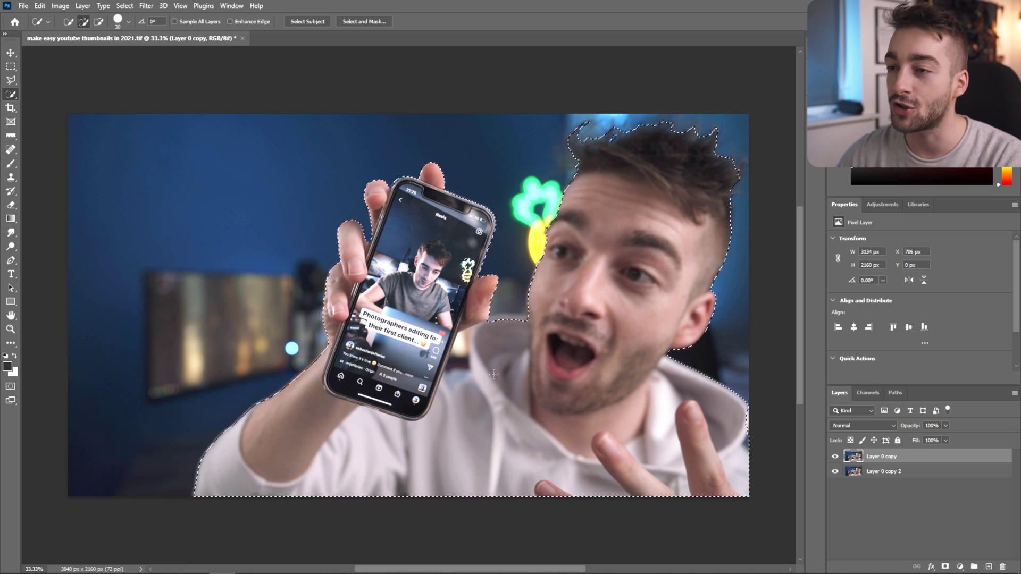
{"action": "scroll", "coordinate": [468, 264], "scroll_direction": "up", "scroll_amount": 5}
{"action": "left_click", "coordinate": [477, 264], "text": "alt"}
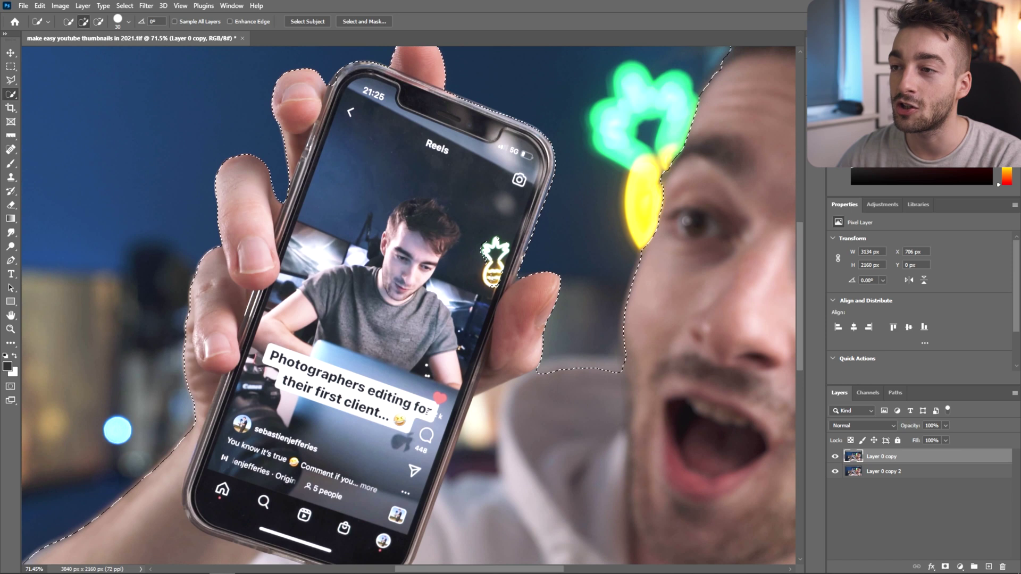
{"action": "scroll", "coordinate": [500, 268], "scroll_direction": "down", "scroll_amount": 5}
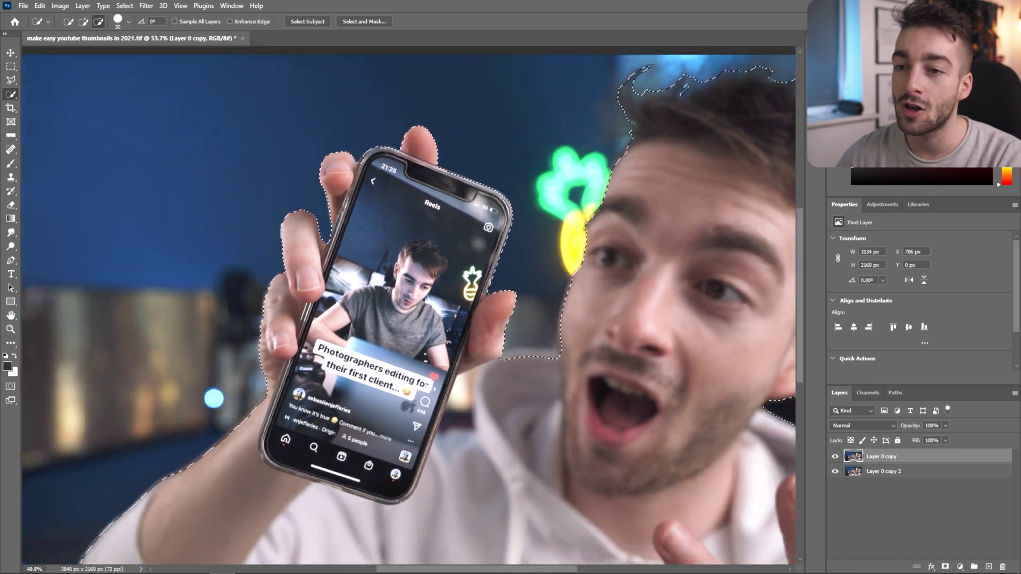
Feather the subject selection by 2 in Select and Mask and copy it to Layer 1
{"action": "left_click", "coordinate": [350, 20]}
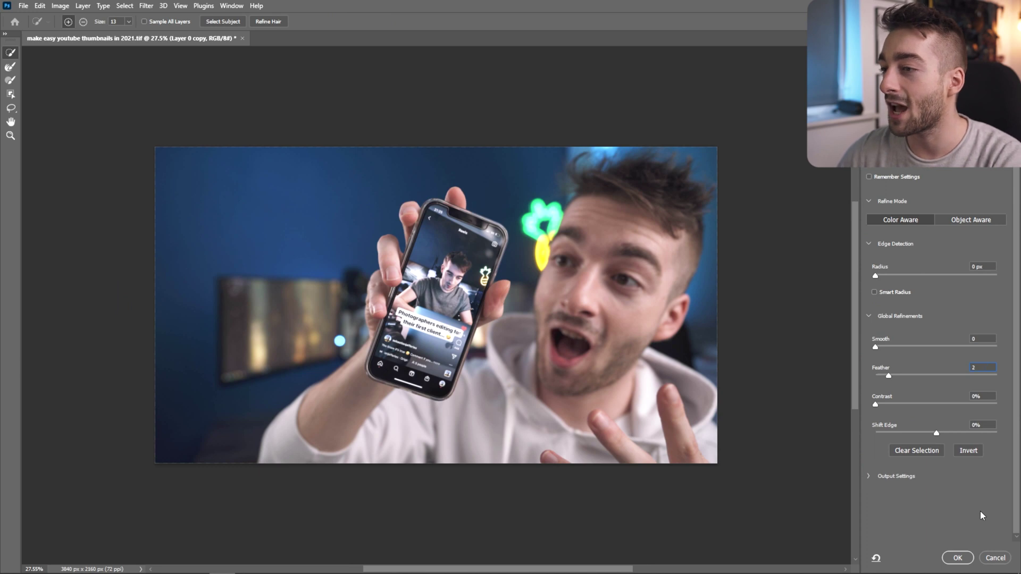
{"action": "left_click", "coordinate": [957, 559]}
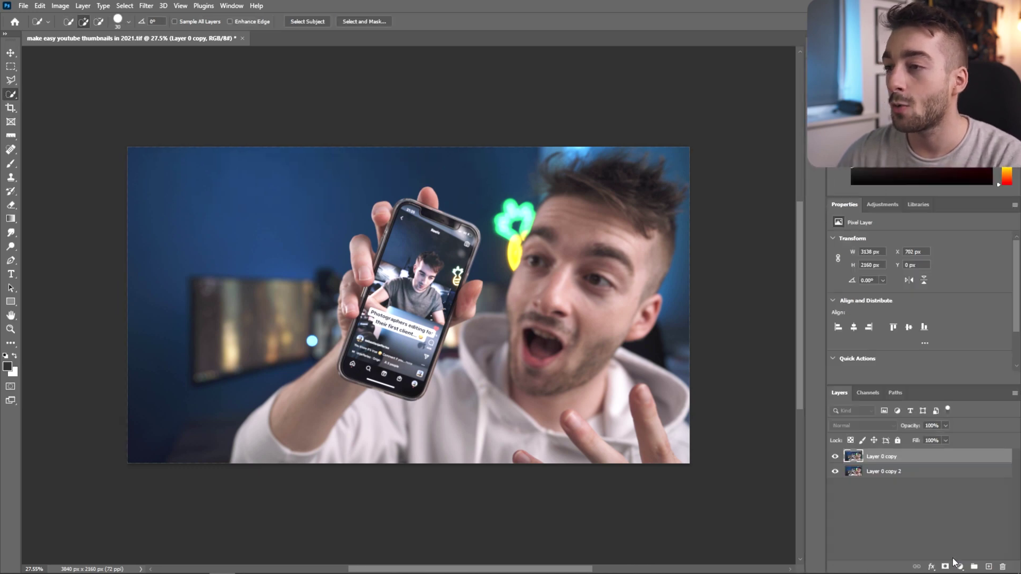
{"action": "right_click", "coordinate": [523, 307]}
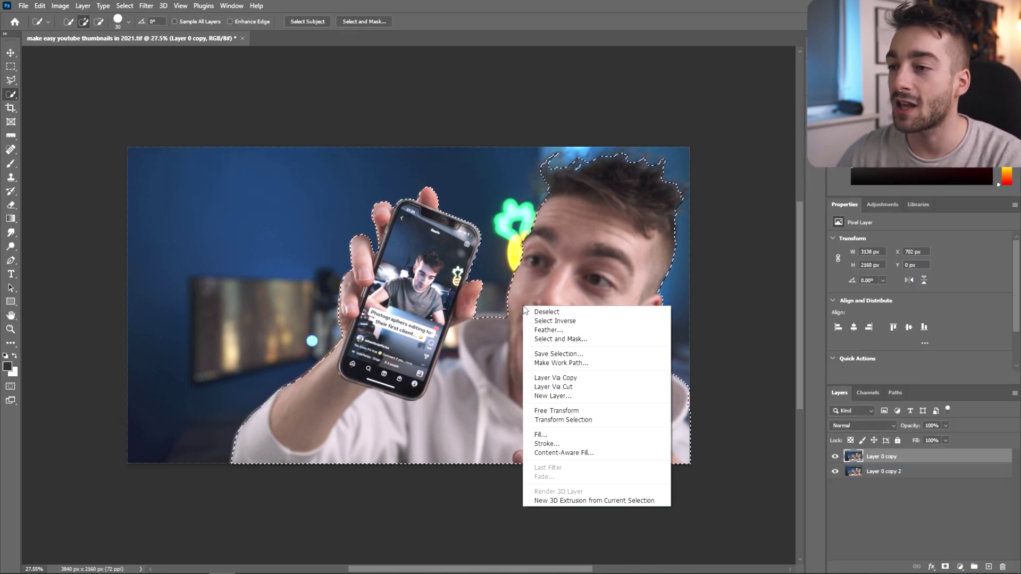
{"action": "left_click", "coordinate": [558, 379]}
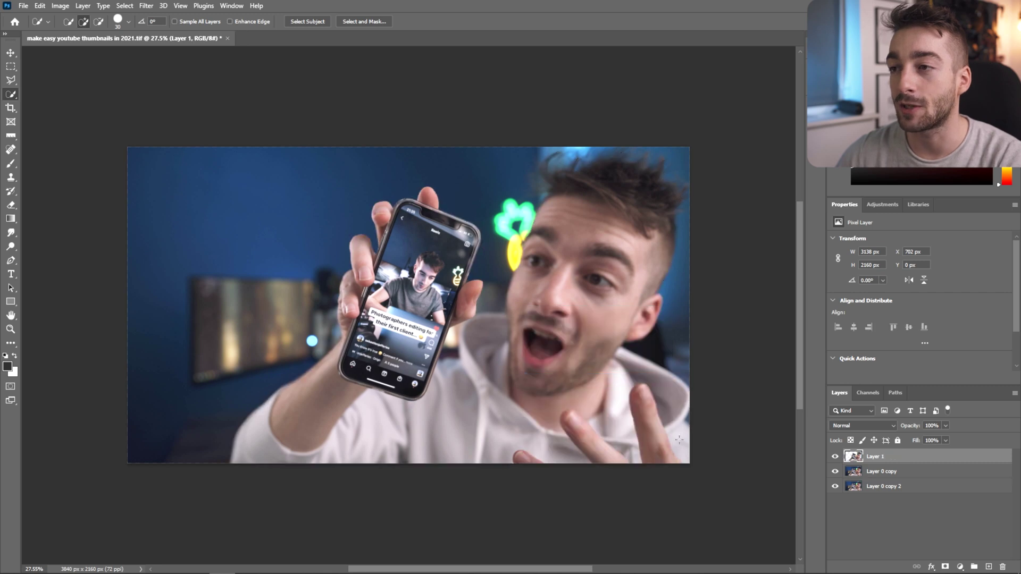
Hide and reshow the room background to check the cut-out, then select Layer 0 copy
{"action": "left_click", "coordinate": [835, 490]}
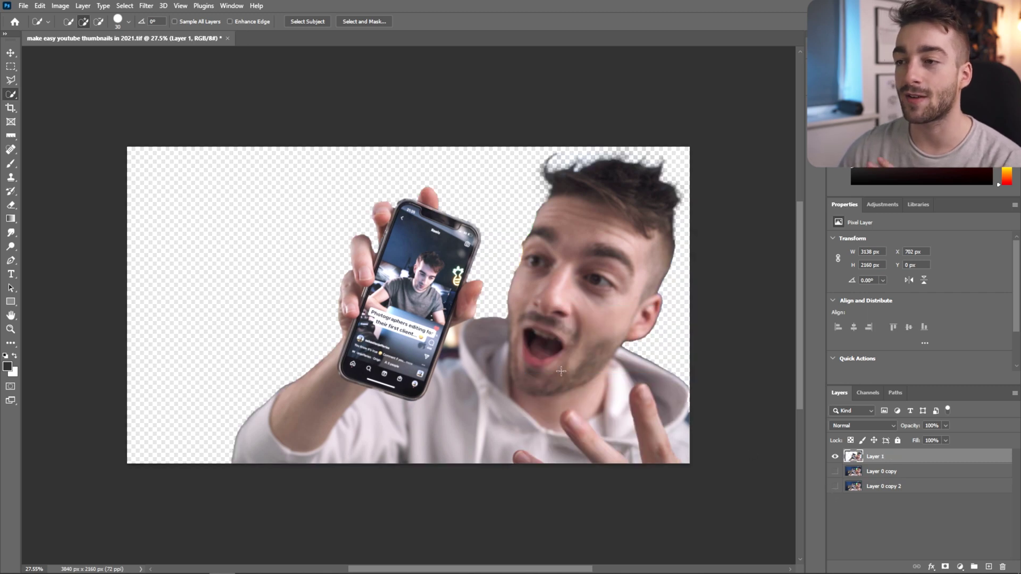
{"action": "left_click", "coordinate": [835, 486]}
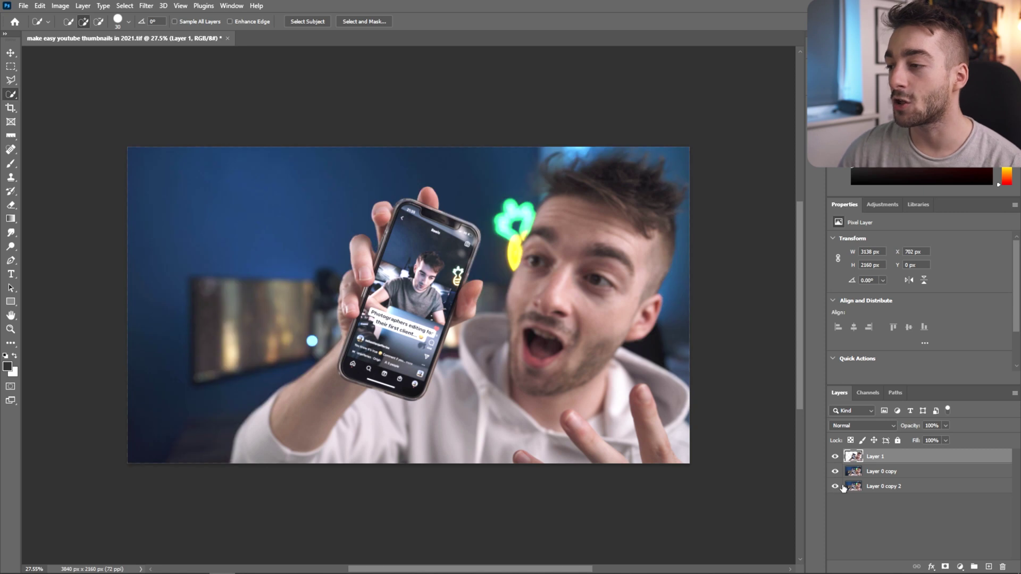
{"action": "left_click", "coordinate": [894, 474]}
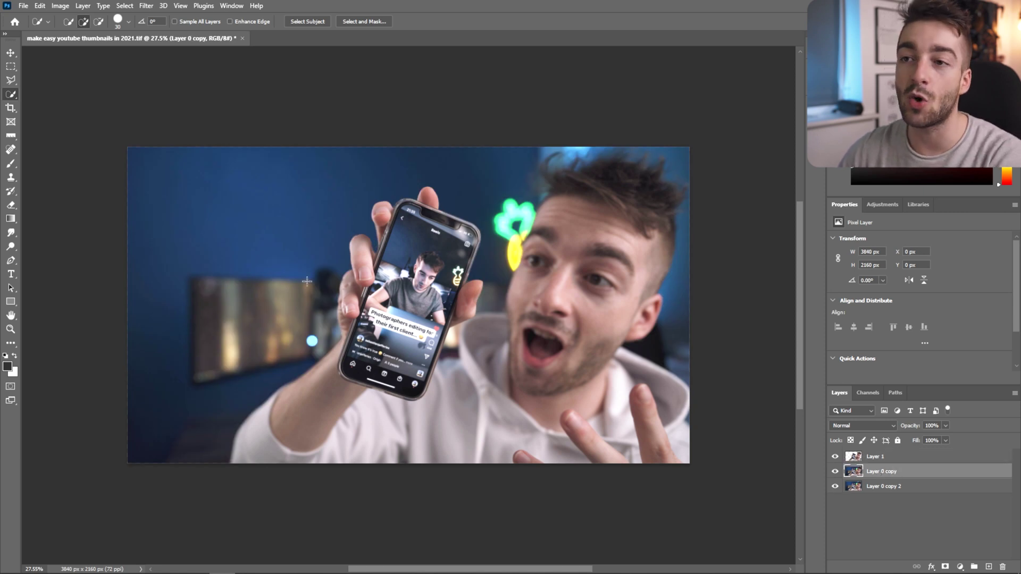
{"action": "left_click", "coordinate": [146, 7]}
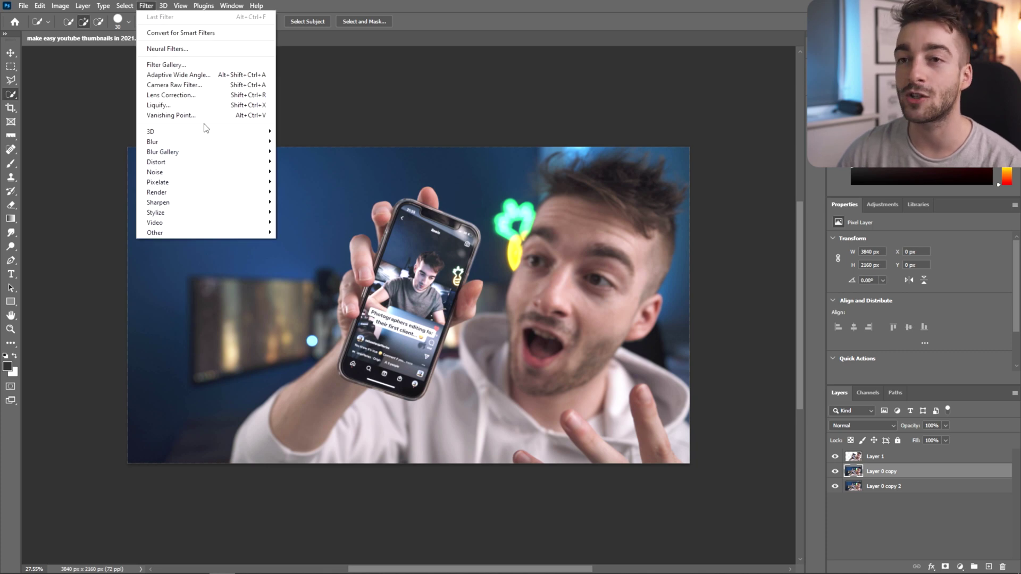
Apply a Gaussian Blur with a radius of about 8 to Layer 0 copy
{"action": "mouse_move", "coordinate": [192, 142]}
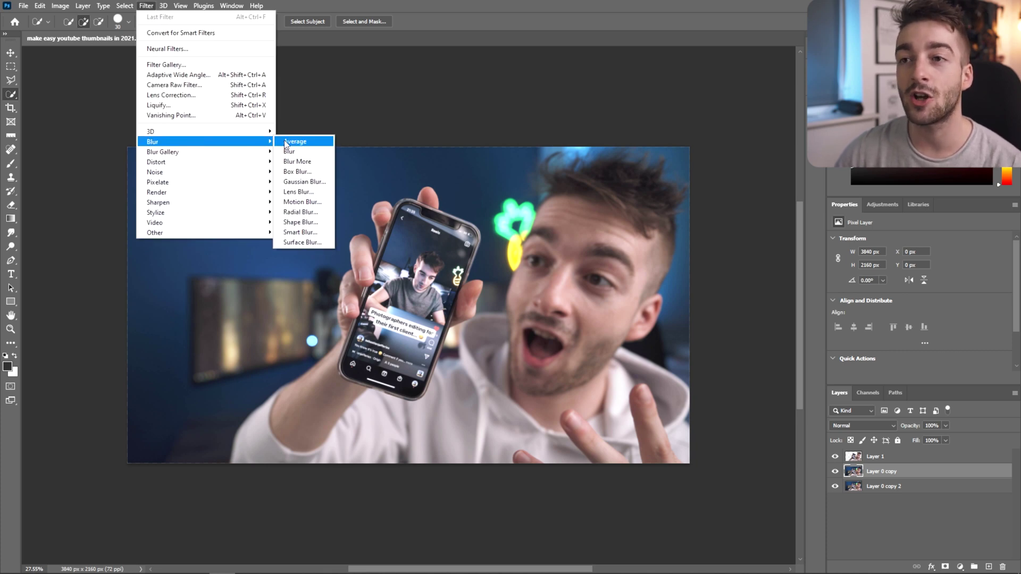
{"action": "left_click", "coordinate": [304, 182]}
{"action": "mouse_move", "coordinate": [221, 262]}
{"action": "left_mouse_down"}
{"action": "mouse_move", "coordinate": [236, 263]}
{"action": "mouse_move", "coordinate": [227, 265]}
{"action": "left_mouse_up"}
{"action": "left_click_drag", "start_coordinate": [250, 207], "coordinate": [271, 182]}
{"action": "left_click", "coordinate": [315, 124]}
{"action": "key", "text": "w"}
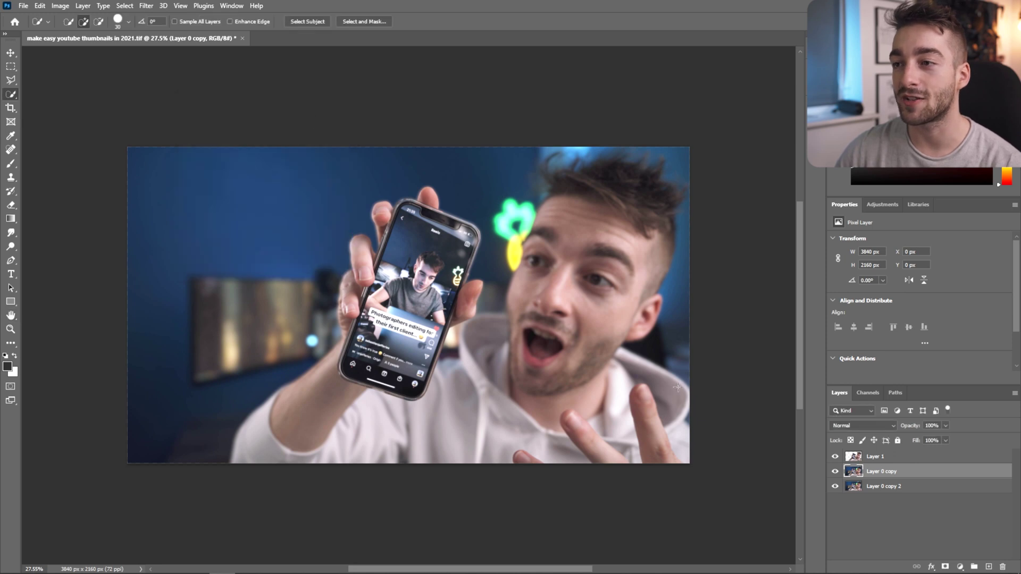
Toggle the cut-out and blurred layers off and on to compare against the original
{"action": "left_click", "coordinate": [834, 457]}
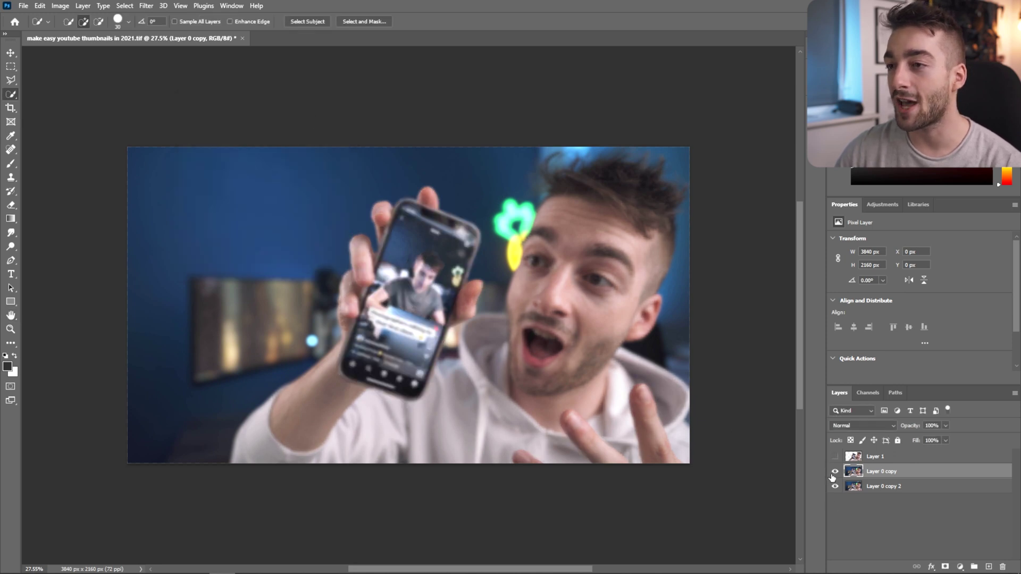
{"action": "left_click", "coordinate": [834, 472]}
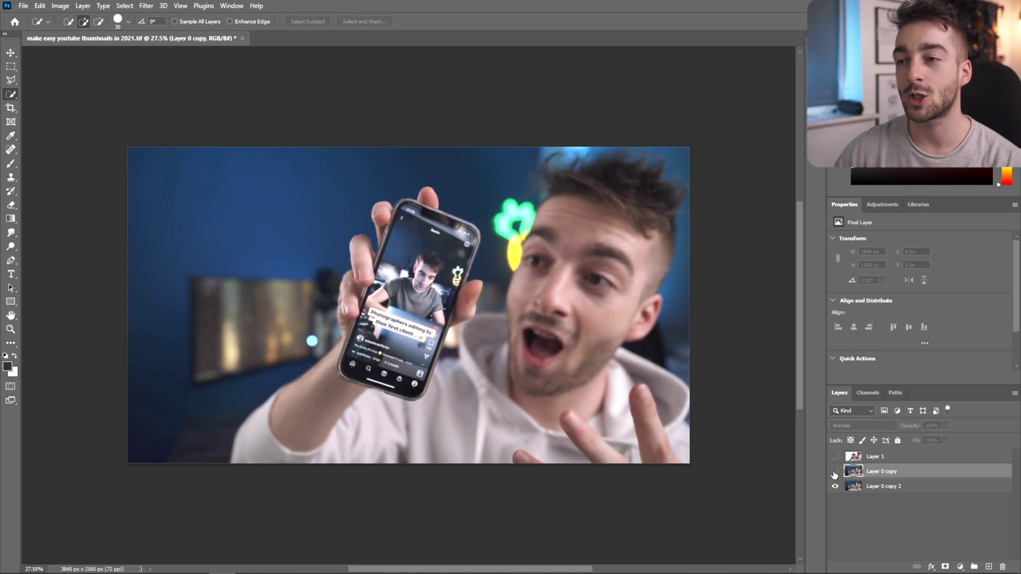
{"action": "left_click", "coordinate": [834, 472]}
{"action": "left_click", "coordinate": [835, 457]}
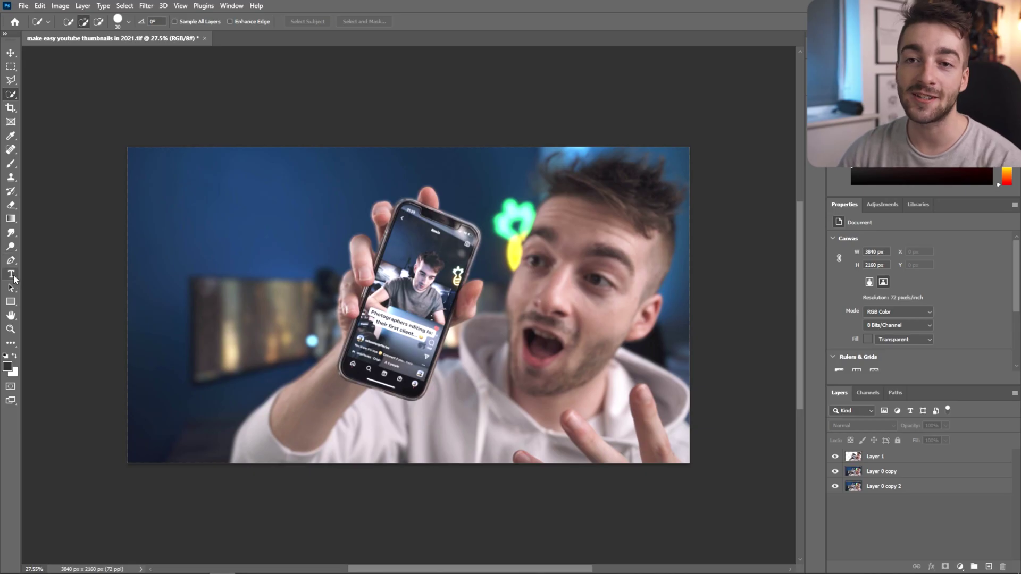
{"action": "left_click", "coordinate": [11, 276]}
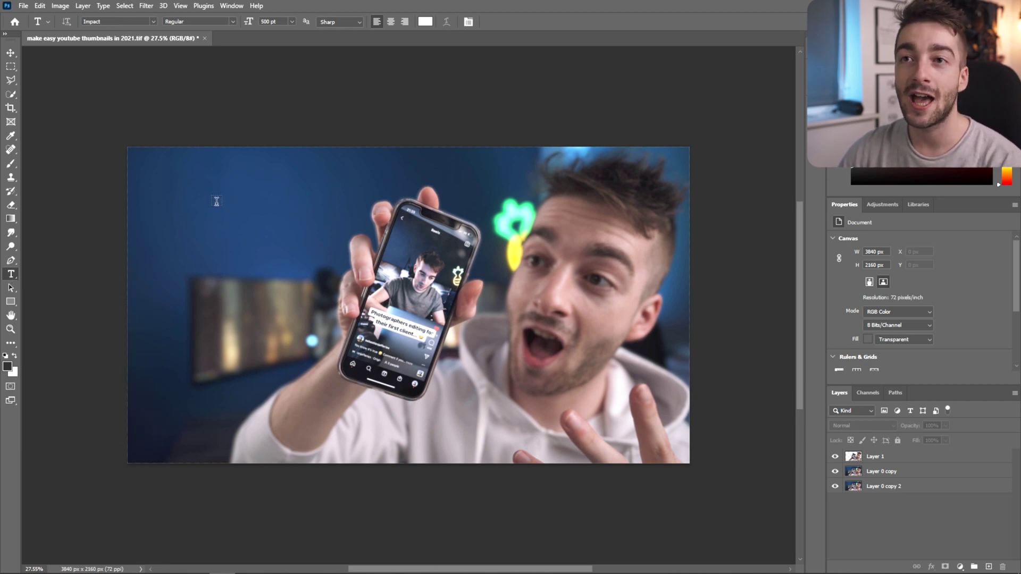
Type a white Impact 'POST' headline and position it at the upper left
{"action": "left_click", "coordinate": [201, 233]}
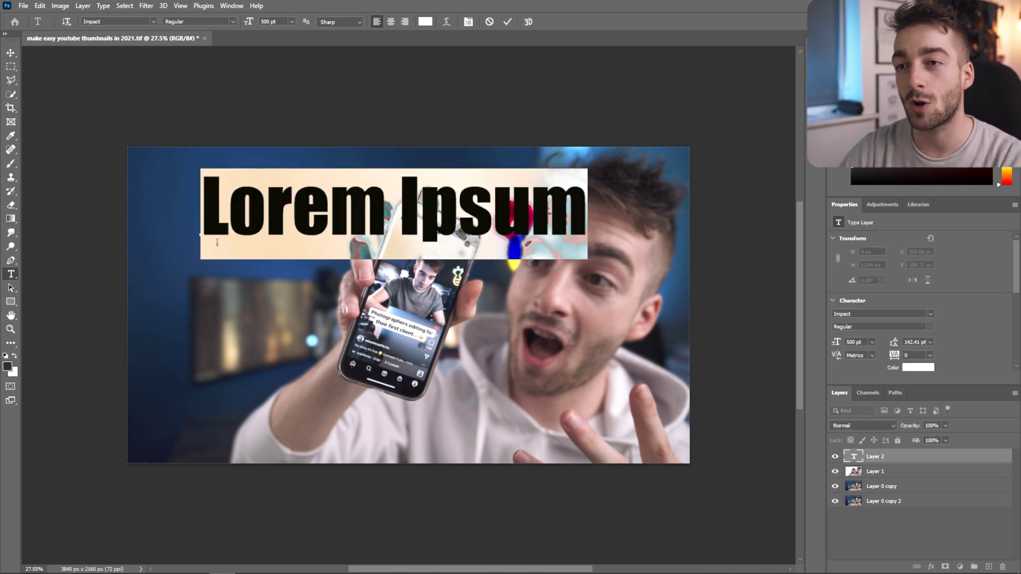
{"action": "type", "text": "POST"}
{"action": "key", "text": "Escape"}
{"action": "key", "text": "v"}
{"action": "left_click_drag", "start_coordinate": [215, 229], "coordinate": [170, 228]}
{"action": "left_click_drag", "start_coordinate": [249, 216], "coordinate": [230, 284]}
Duplicate POST into a second line reading 'THE BEST' at 424 pt, nudged up beneath it
{"action": "key", "text": "t"}
{"action": "left_click", "coordinate": [234, 276]}
{"action": "key", "text": "ctrl+a"}
{"action": "type", "text": "THE BEST"}
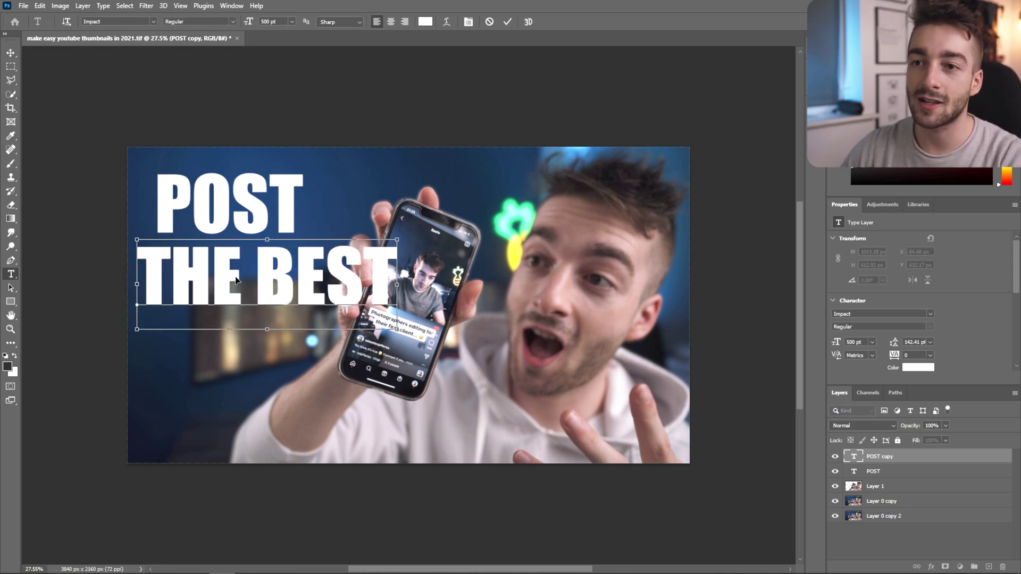
{"action": "key", "text": "ctrl+a"}
{"action": "scroll", "coordinate": [274, 21], "scroll_direction": "down", "scroll_amount": 13}
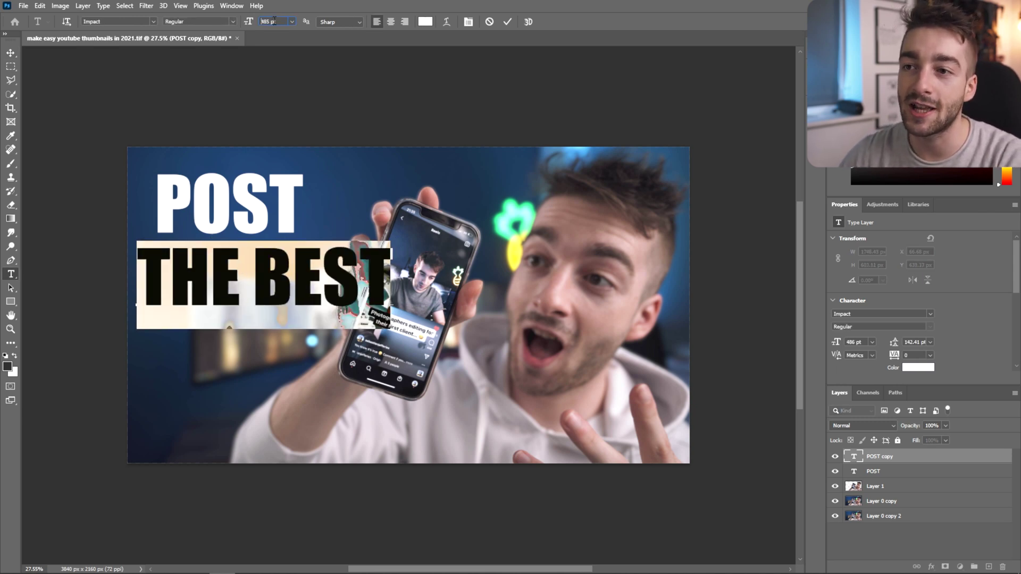
{"action": "scroll", "coordinate": [274, 22], "scroll_direction": "down", "scroll_amount": 11}
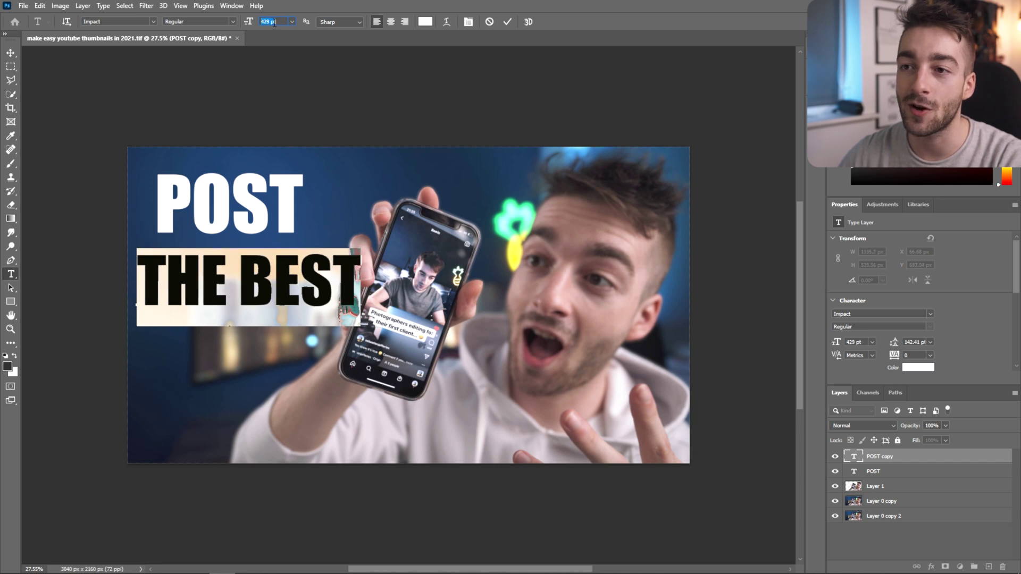
{"action": "left_click", "coordinate": [507, 22]}
{"action": "key", "text": "v"}
{"action": "key", "text": "shift+Up"}
{"action": "key", "text": "shift+Up"}
{"action": "key", "text": "shift+Up"}
{"action": "key", "text": "shift+Up"}
{"action": "key", "text": "shift+Up"}
{"action": "key", "text": "shift+Up"}
{"action": "key", "text": "Up"}
{"action": "key", "text": "Up"}
{"action": "key", "text": "Up"}
{"action": "key", "text": "Up"}
{"action": "key", "text": "Up"}
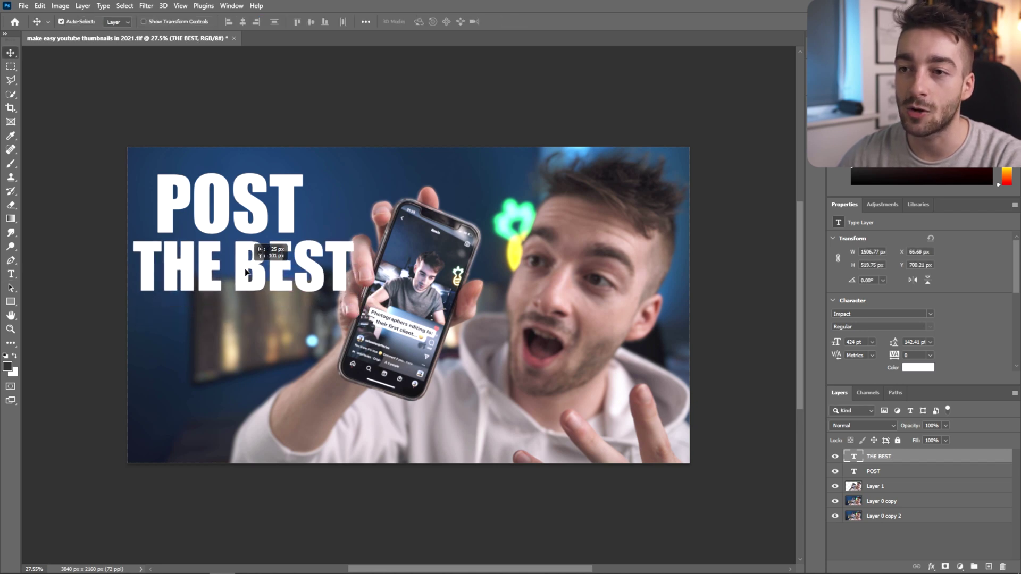
Copy THE BEST to the canvas bottom, retype it as 'VIDEO QUALITY', and paste the IG REELS box
{"action": "left_click_drag", "start_coordinate": [250, 277], "coordinate": [247, 416]}
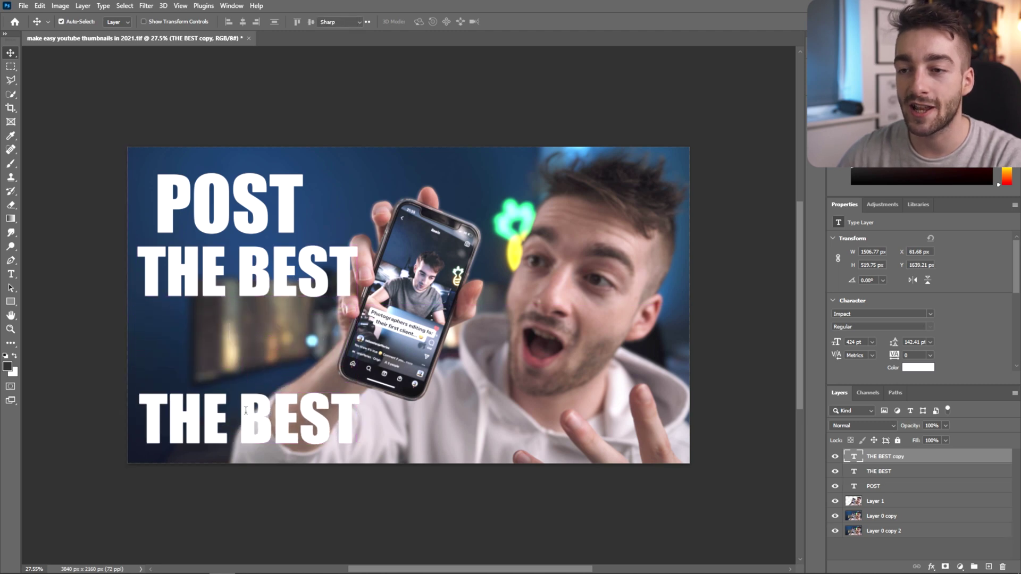
{"action": "double_click", "coordinate": [247, 415]}
{"action": "type", "text": "VIDEO QUALITY"}
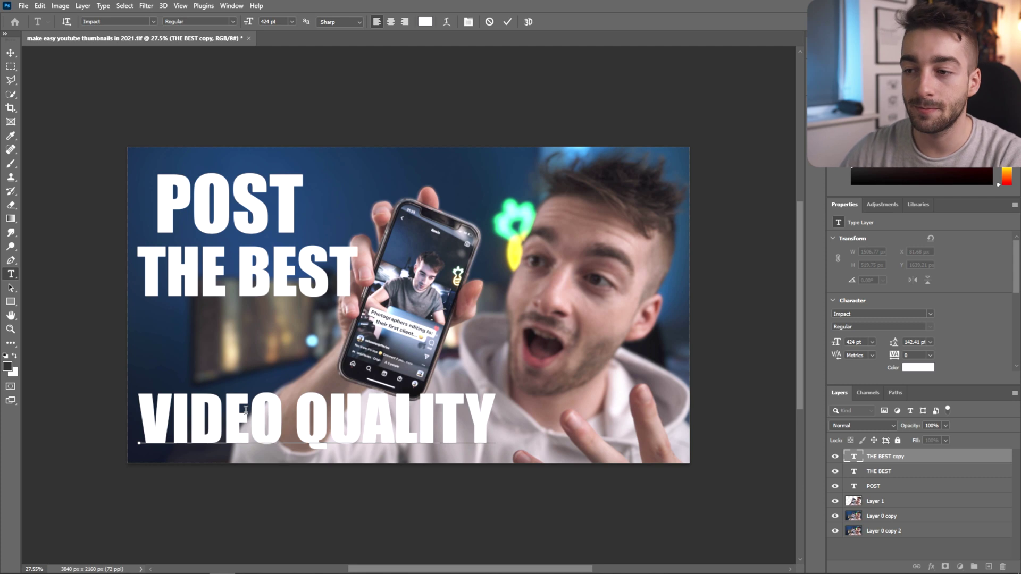
{"action": "key", "text": "ctrl+Return"}
{"action": "key", "text": "v"}
{"action": "key", "text": "ctrl+v"}
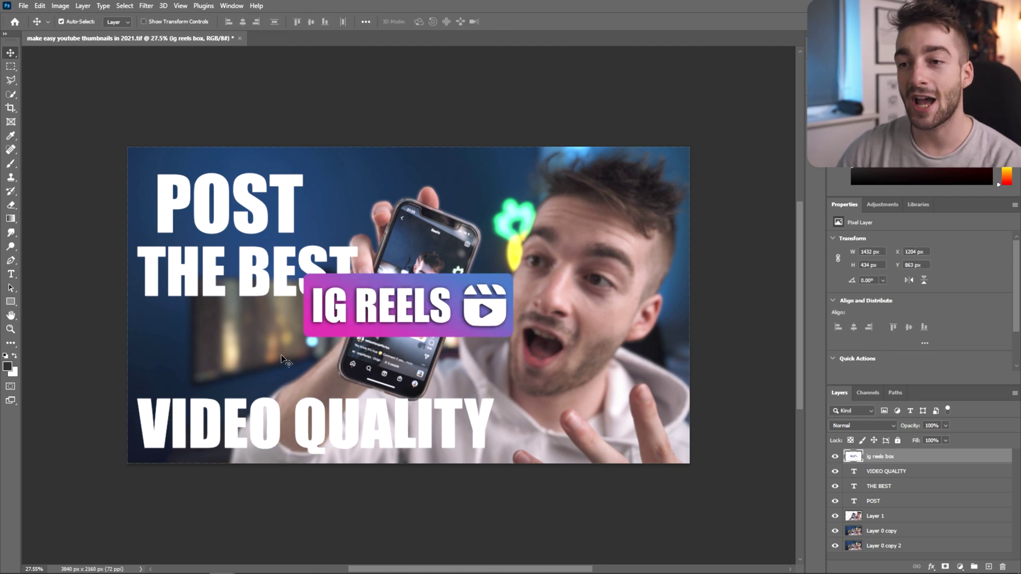
Move the IG REELS box under THE BEST and scale it to about 88%
{"action": "left_click_drag", "start_coordinate": [427, 309], "coordinate": [270, 344]}
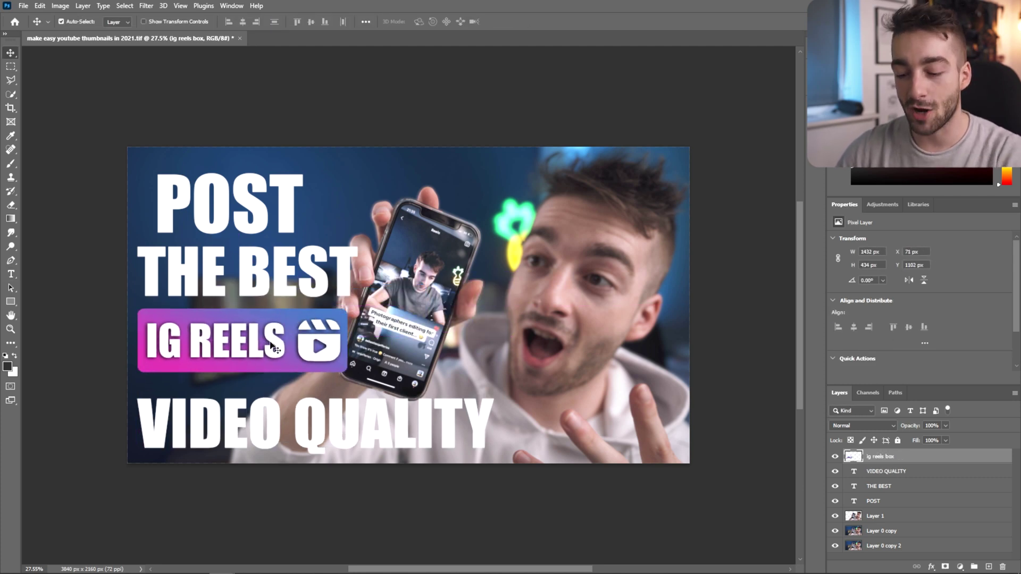
{"action": "key", "text": "ctrl+t"}
{"action": "mouse_move", "coordinate": [347, 340]}
{"action": "left_mouse_down"}
{"action": "mouse_move", "coordinate": [321, 339]}
{"action": "mouse_move", "coordinate": [332, 339]}
{"action": "left_mouse_up"}
{"action": "left_click_drag", "start_coordinate": [250, 342], "coordinate": [250, 345]}
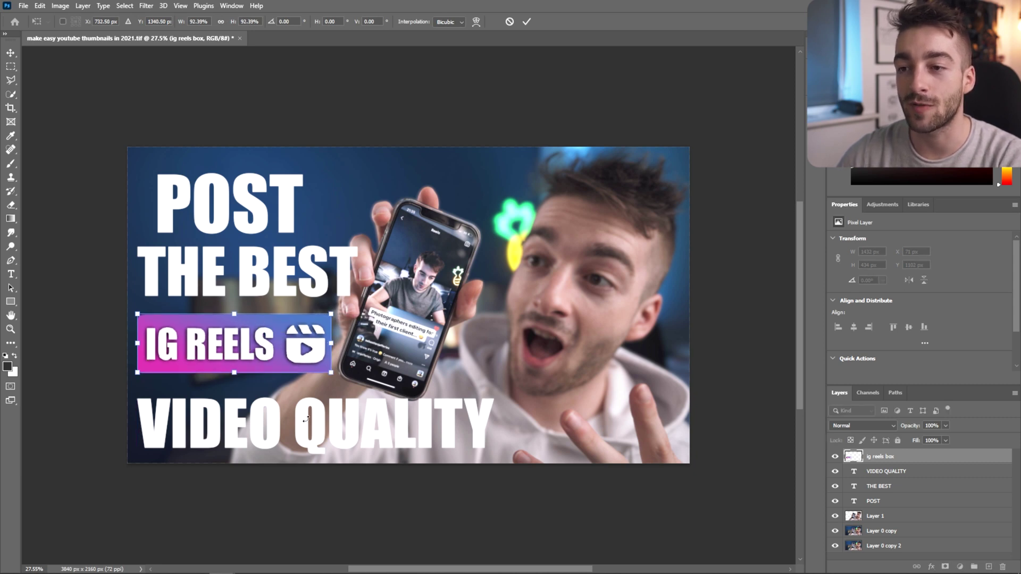
{"action": "key", "text": "Return"}
Nudge VIDEO QUALITY up, IG REELS and THE BEST down, and POST closer to THE BEST
{"action": "left_click_drag", "start_coordinate": [372, 420], "coordinate": [372, 412]}
{"action": "left_click_drag", "start_coordinate": [282, 320], "coordinate": [282, 325]}
{"action": "left_click_drag", "start_coordinate": [273, 266], "coordinate": [274, 275]}
{"action": "left_click_drag", "start_coordinate": [256, 222], "coordinate": [251, 233]}
Stack Layer 1 above the text, then move VIDEO QUALITY in front of the subject
{"action": "left_click", "coordinate": [886, 471]}
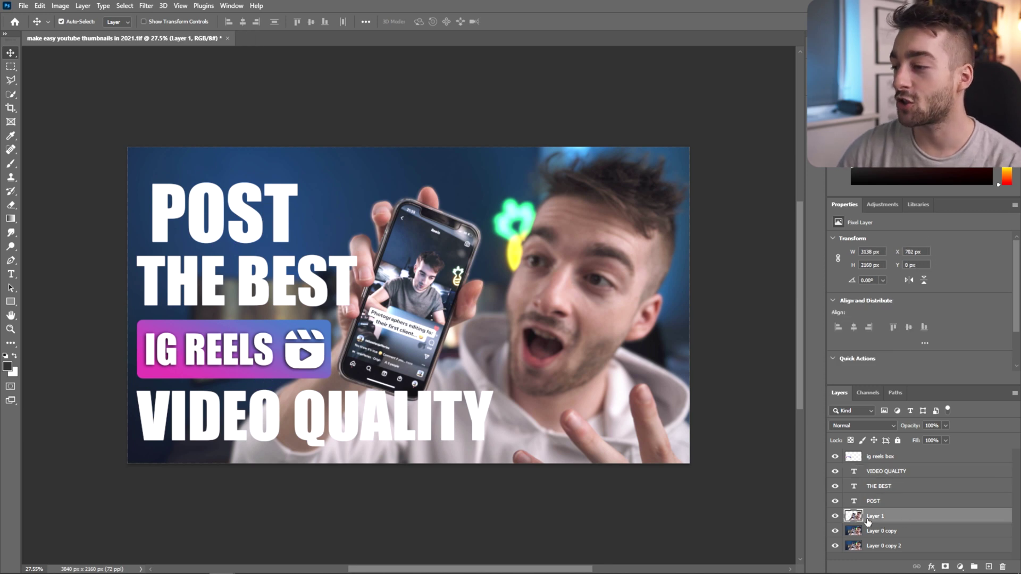
{"action": "left_click", "coordinate": [894, 519]}
{"action": "left_click_drag", "start_coordinate": [896, 520], "coordinate": [881, 456]}
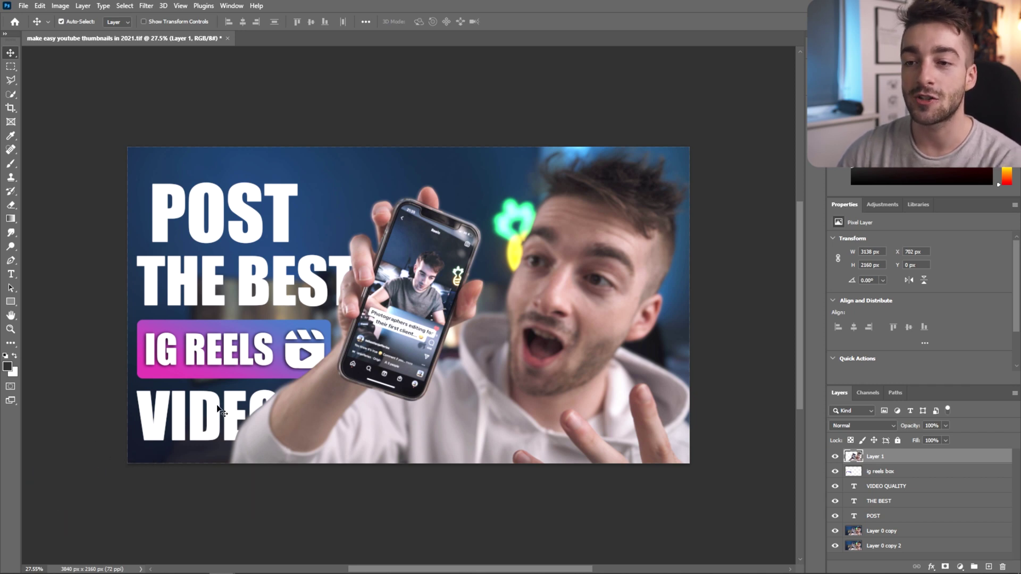
{"action": "left_click_drag", "start_coordinate": [883, 490], "coordinate": [875, 455]}
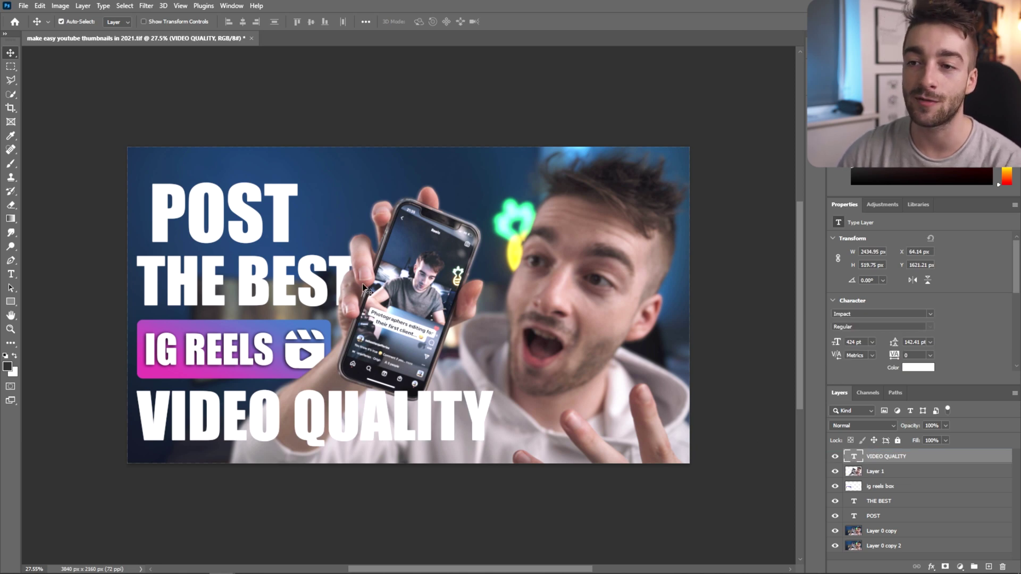
Give VIDEO QUALITY a 55% black drop shadow (distance 6, spread 15, size 30) and copy it onto THE BEST
{"action": "right_click", "coordinate": [881, 460]}
{"action": "left_click", "coordinate": [778, 104]}
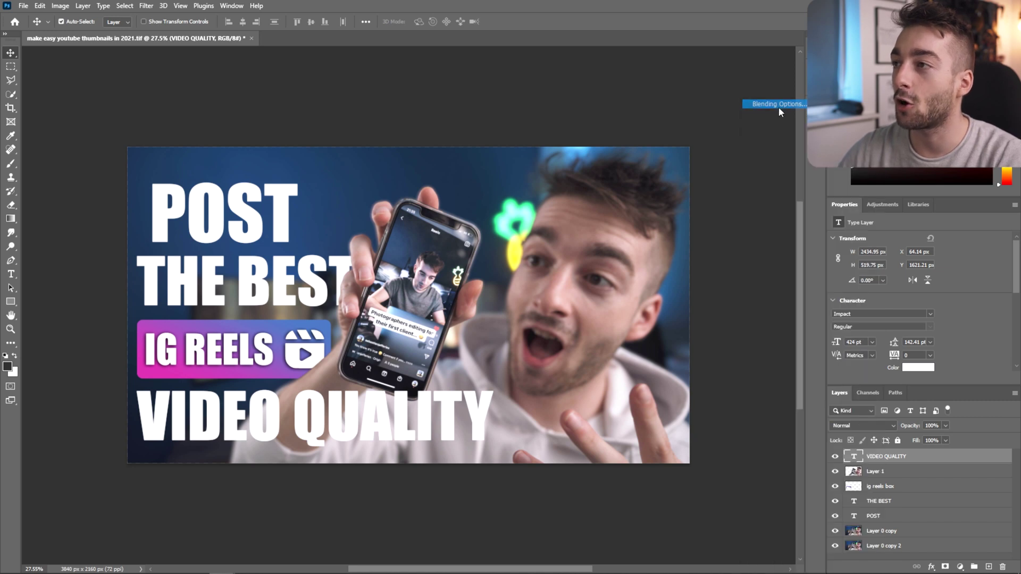
{"action": "left_click_drag", "start_coordinate": [648, 98], "coordinate": [552, 84]}
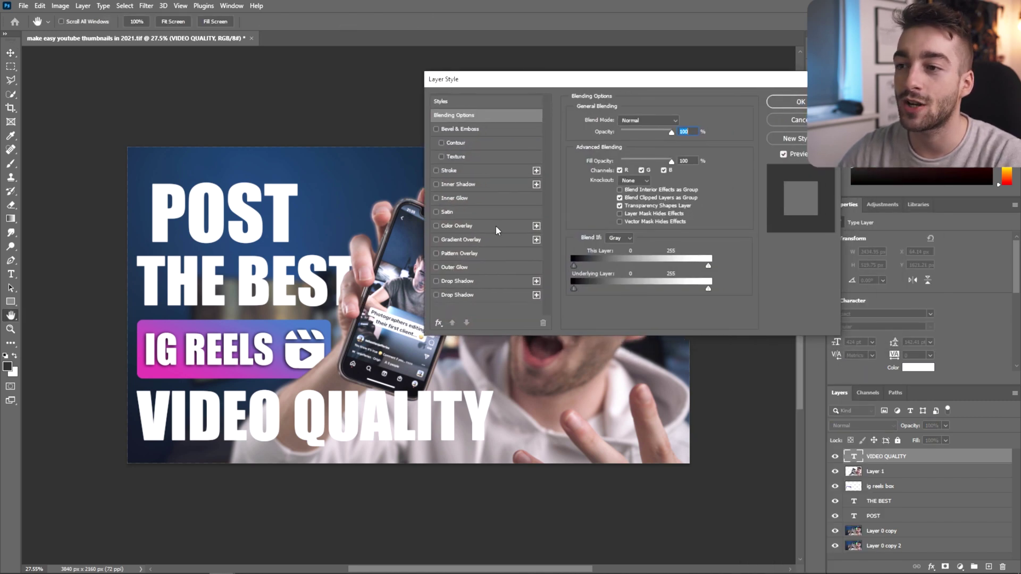
{"action": "left_click", "coordinate": [436, 295]}
{"action": "left_click", "coordinate": [455, 297]}
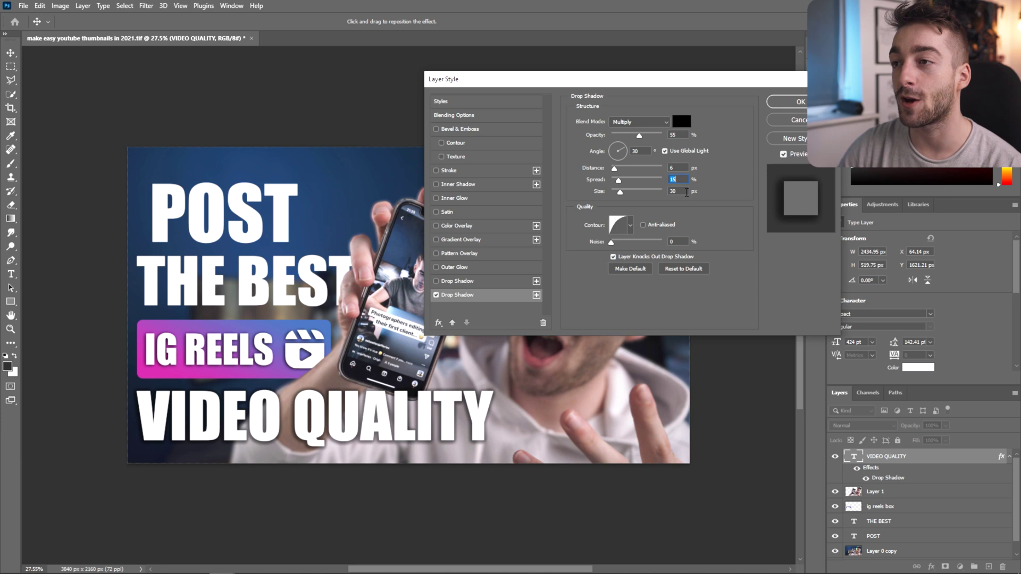
{"action": "left_click", "coordinate": [631, 226]}
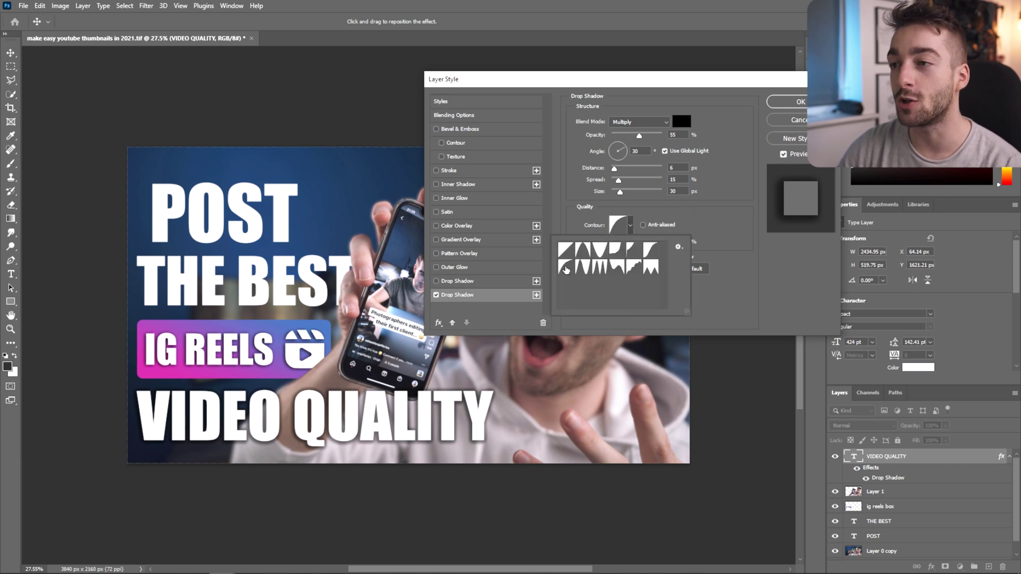
{"action": "left_click", "coordinate": [721, 241]}
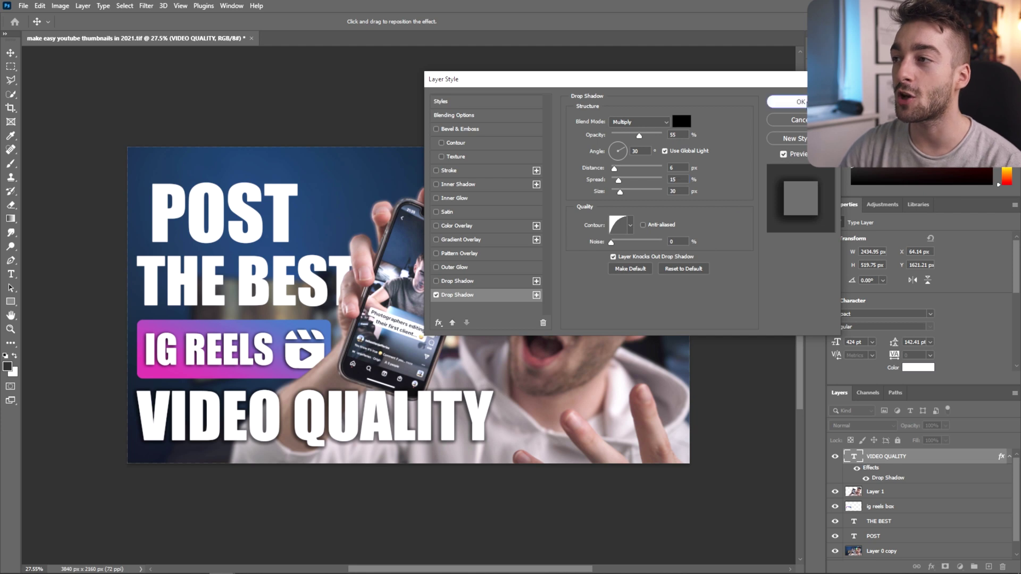
{"action": "left_click", "coordinate": [795, 102]}
{"action": "scroll", "coordinate": [883, 471], "scroll_direction": "down", "scroll_amount": 1}
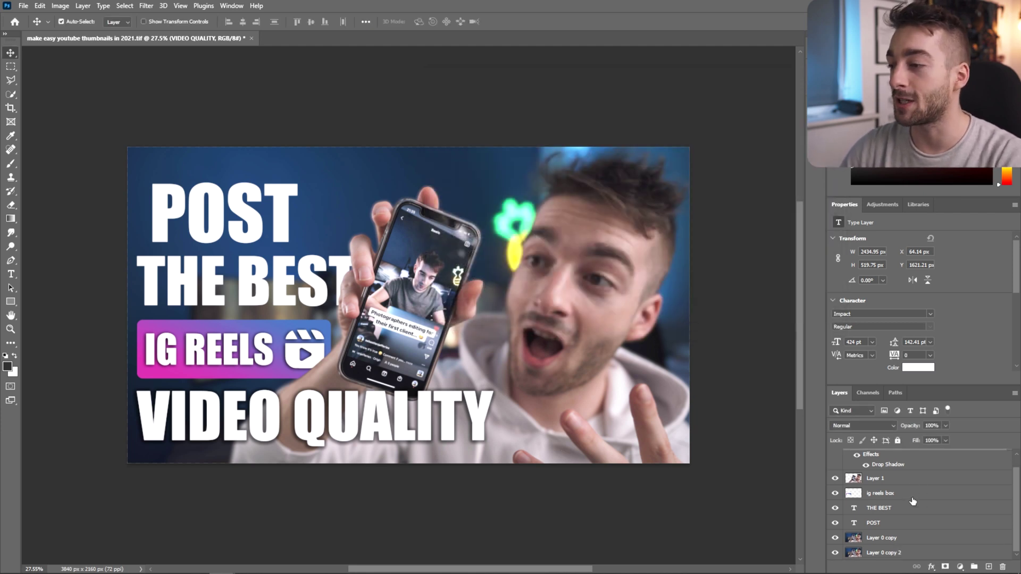
{"action": "left_click_drag", "start_coordinate": [882, 466], "coordinate": [877, 511]}
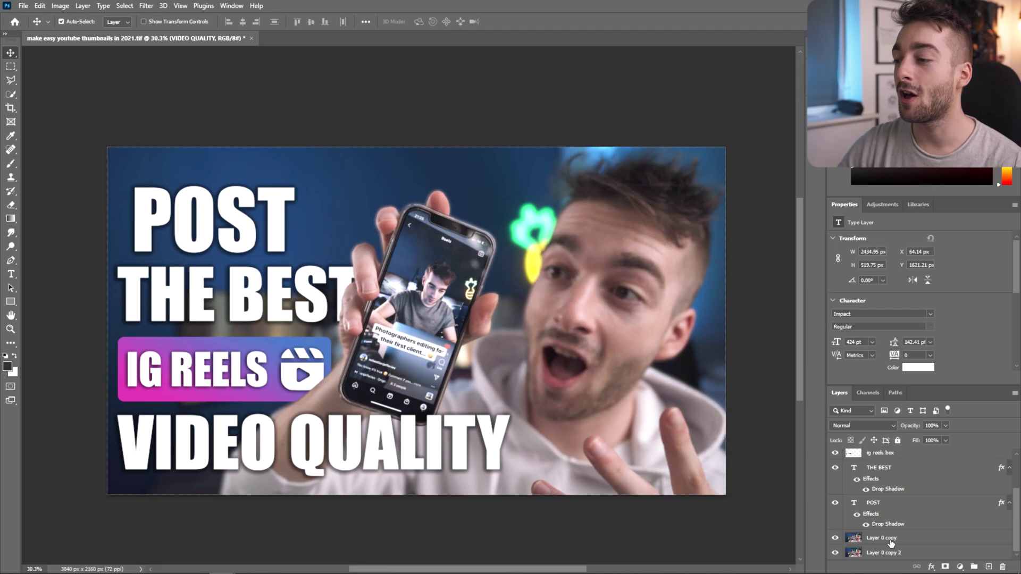
Add a Hue/Saturation adjustment clipped to Layer 0 copy, shifting Cyans hue to -24
{"action": "left_click", "coordinate": [891, 540]}
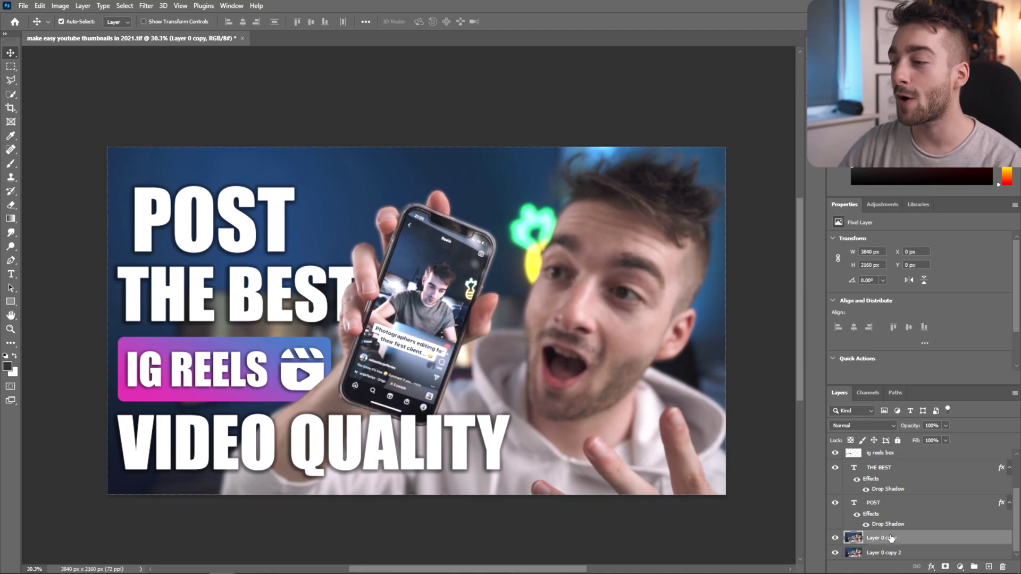
{"action": "left_click", "coordinate": [869, 209]}
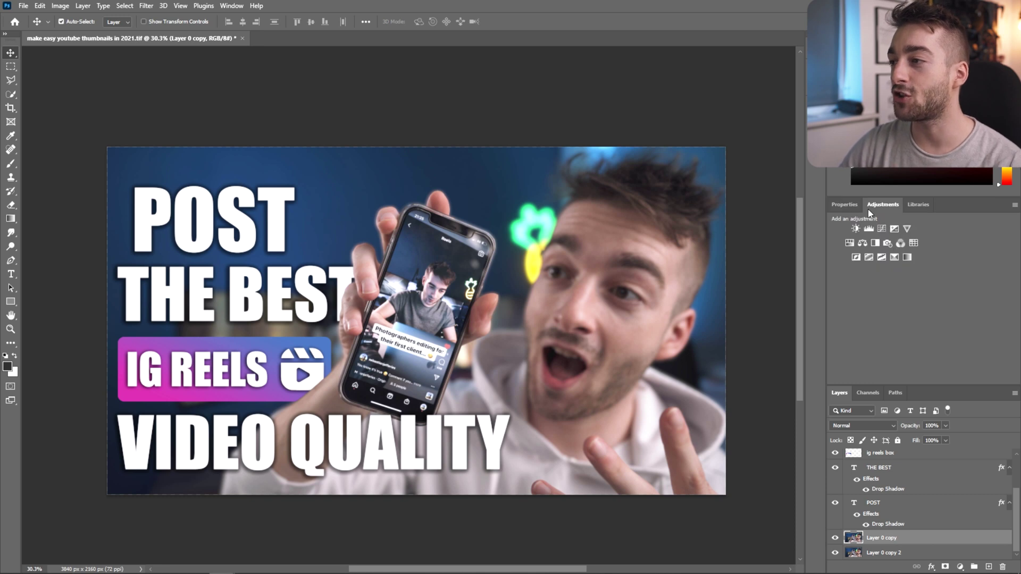
{"action": "left_click", "coordinate": [848, 245]}
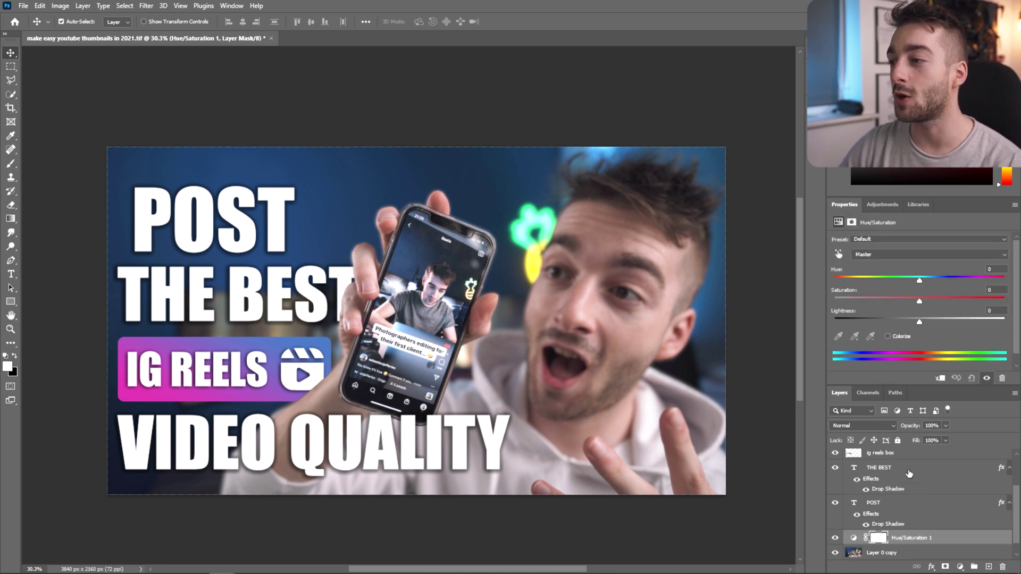
{"action": "left_click", "coordinate": [940, 379]}
{"action": "scroll", "coordinate": [909, 538], "scroll_direction": "down", "scroll_amount": 1}
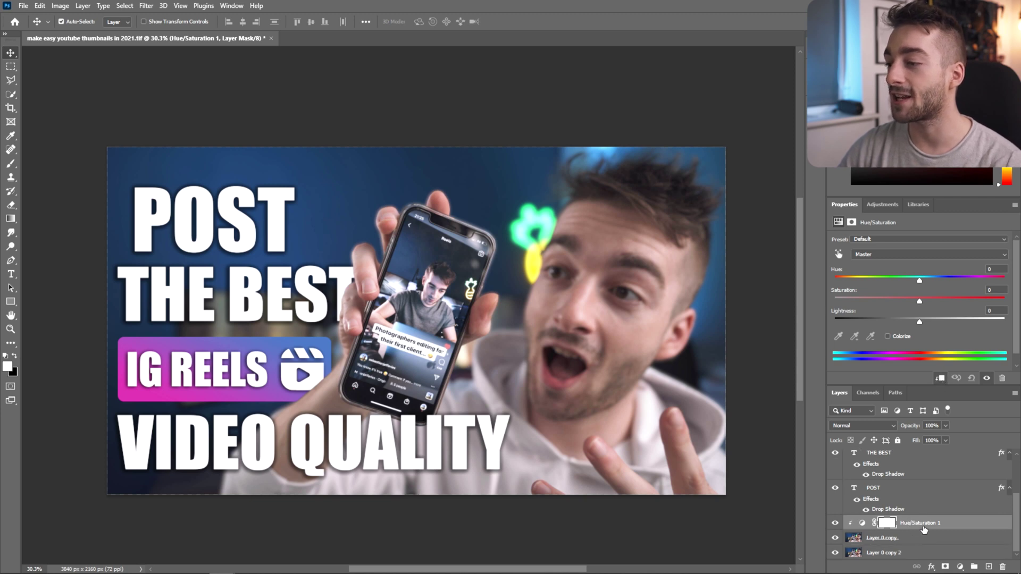
{"action": "left_click", "coordinate": [914, 255]}
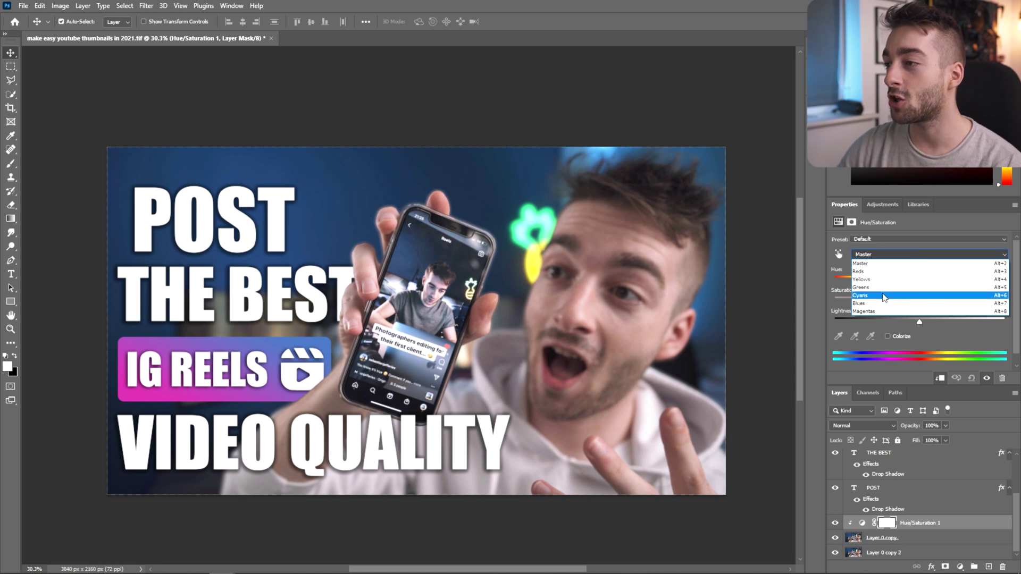
{"action": "left_click", "coordinate": [912, 295]}
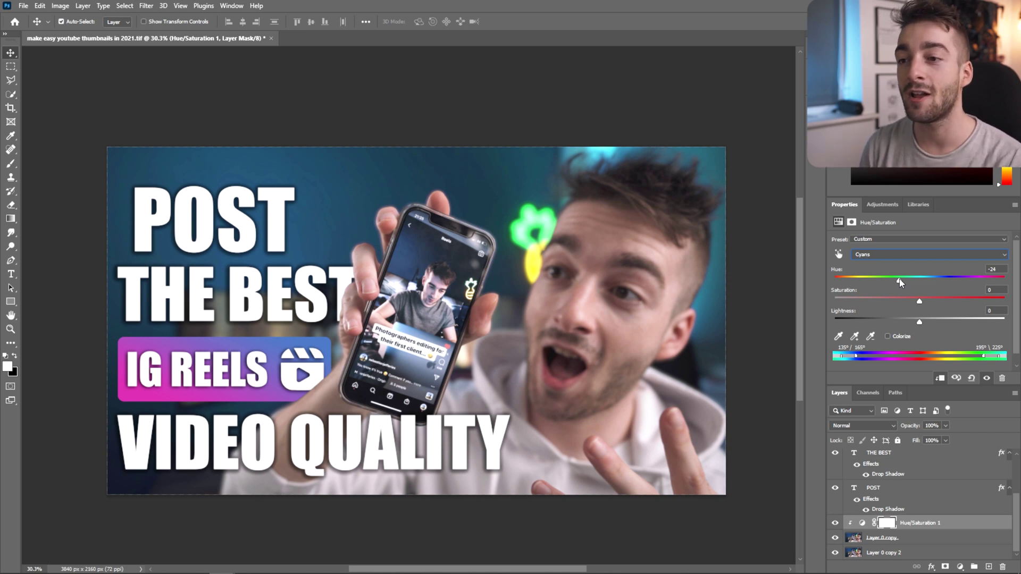
Quick-export the thumbnail as a PNG file and save it
{"action": "left_click", "coordinate": [24, 6]}
{"action": "mouse_move", "coordinate": [54, 175]}
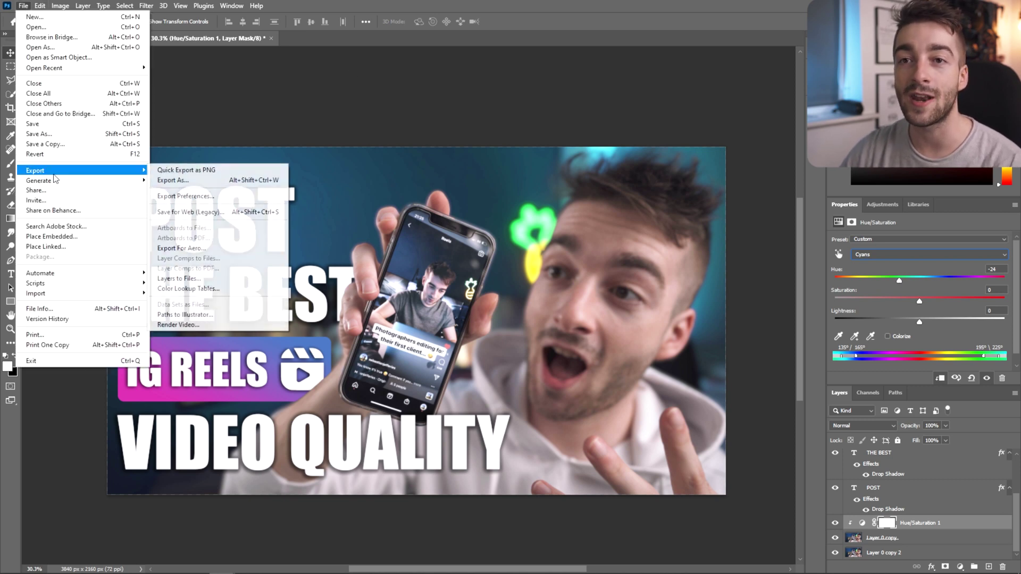
{"action": "left_click", "coordinate": [215, 173]}
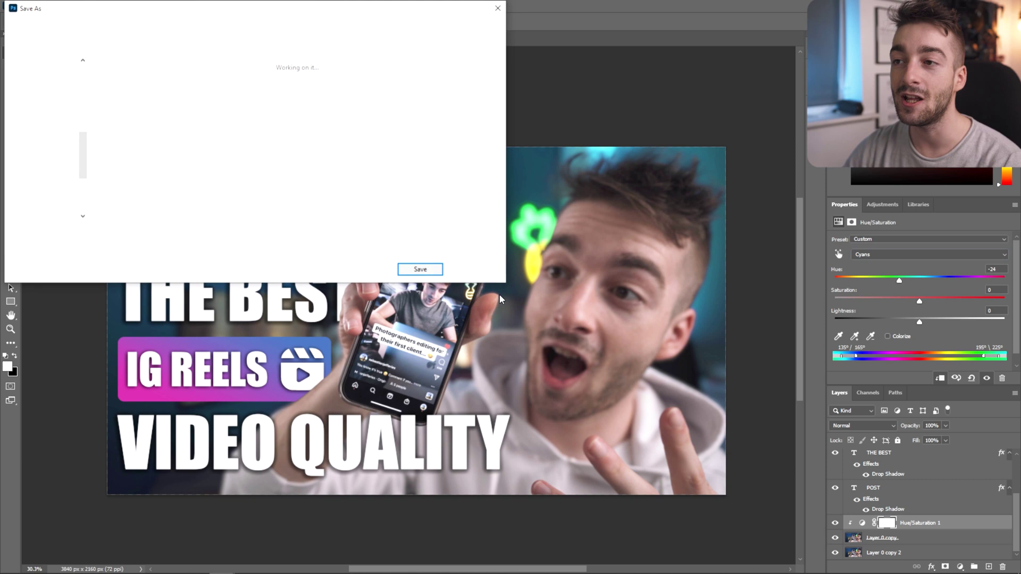
{"action": "left_click", "coordinate": [554, 300]}
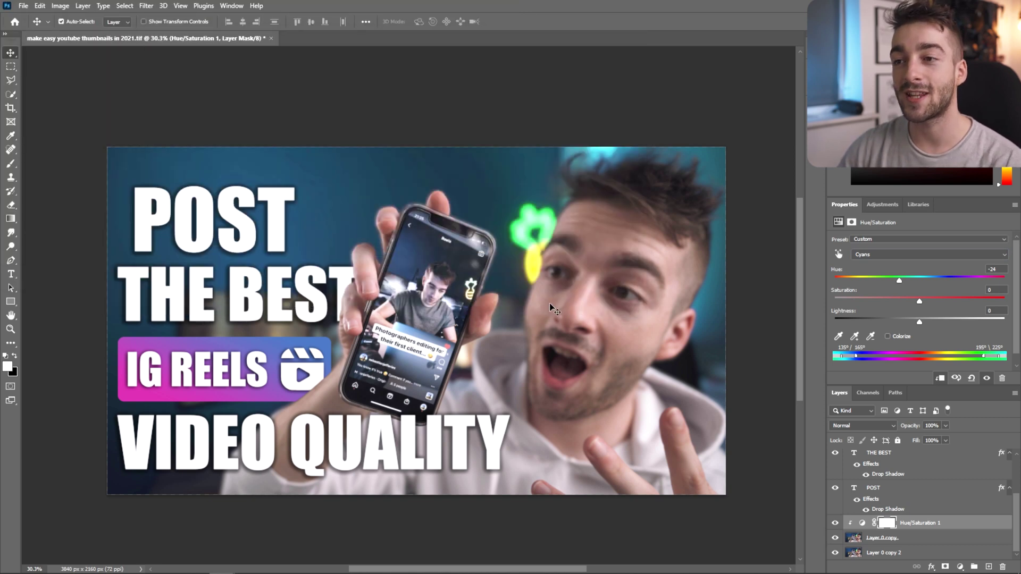